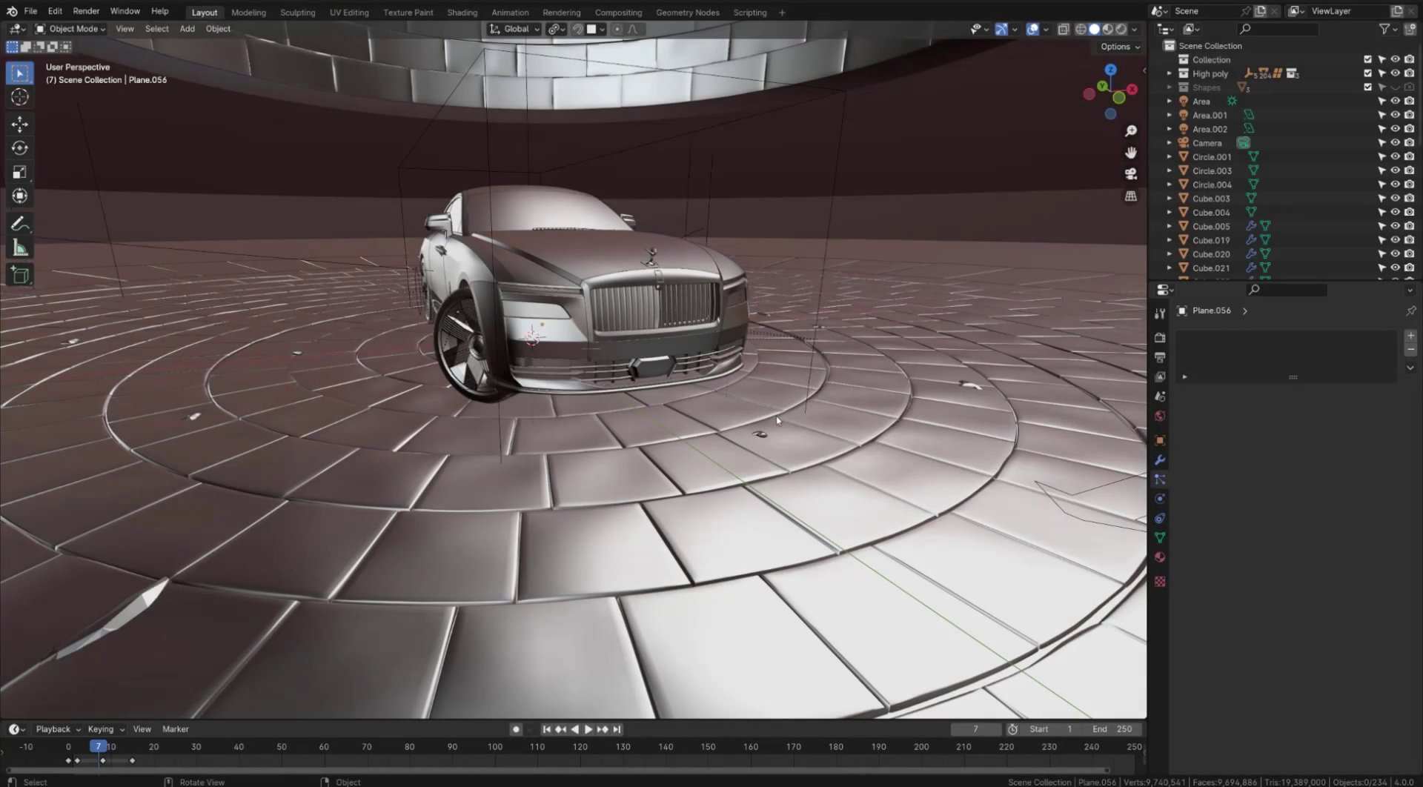
Select the small Cube.023 rock on the showroom floor and zoom in close on it
middle_click_drag(777, 420, 743, 440)
middle_click_drag(901, 353, 765, 366, "shift")
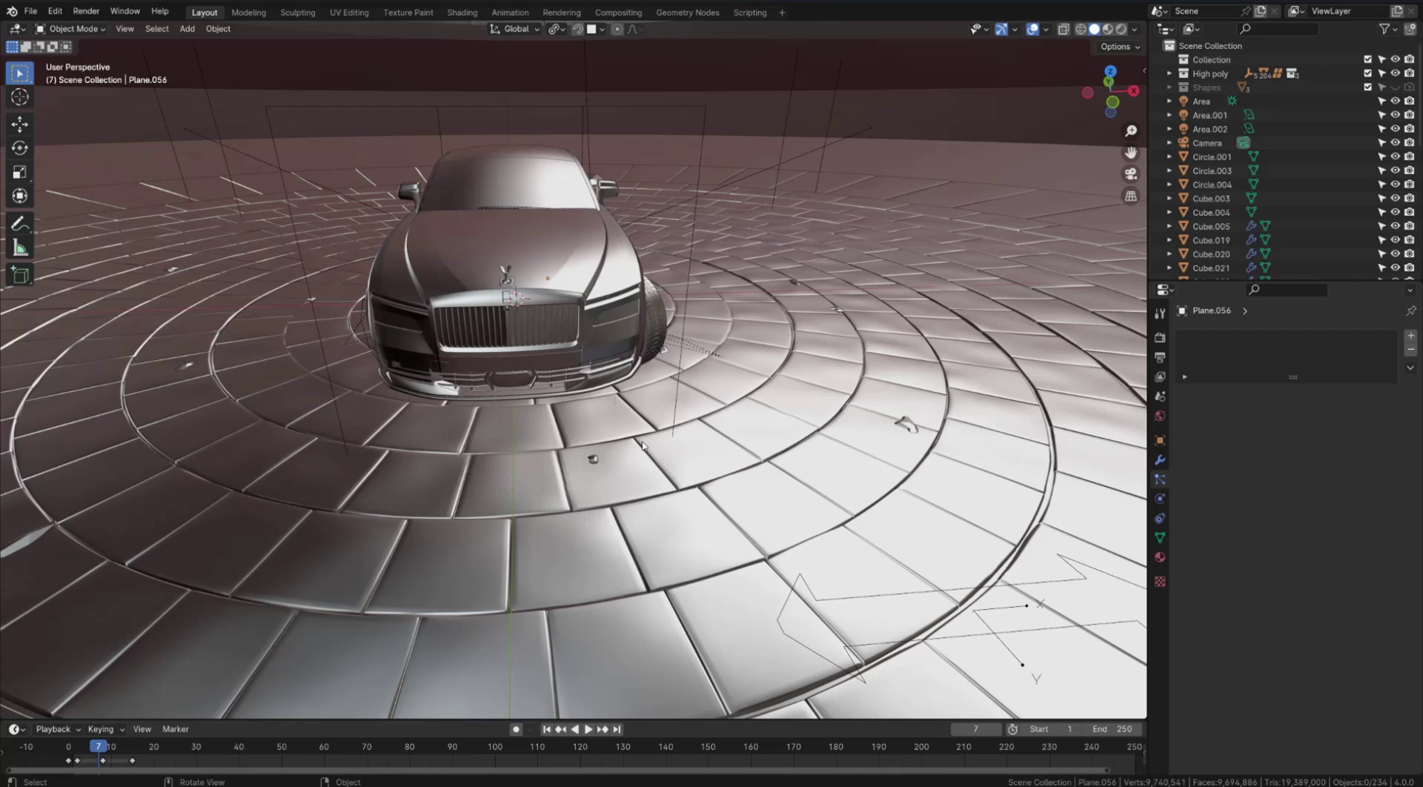
middle_click_drag(611, 446, 738, 438, "shift")
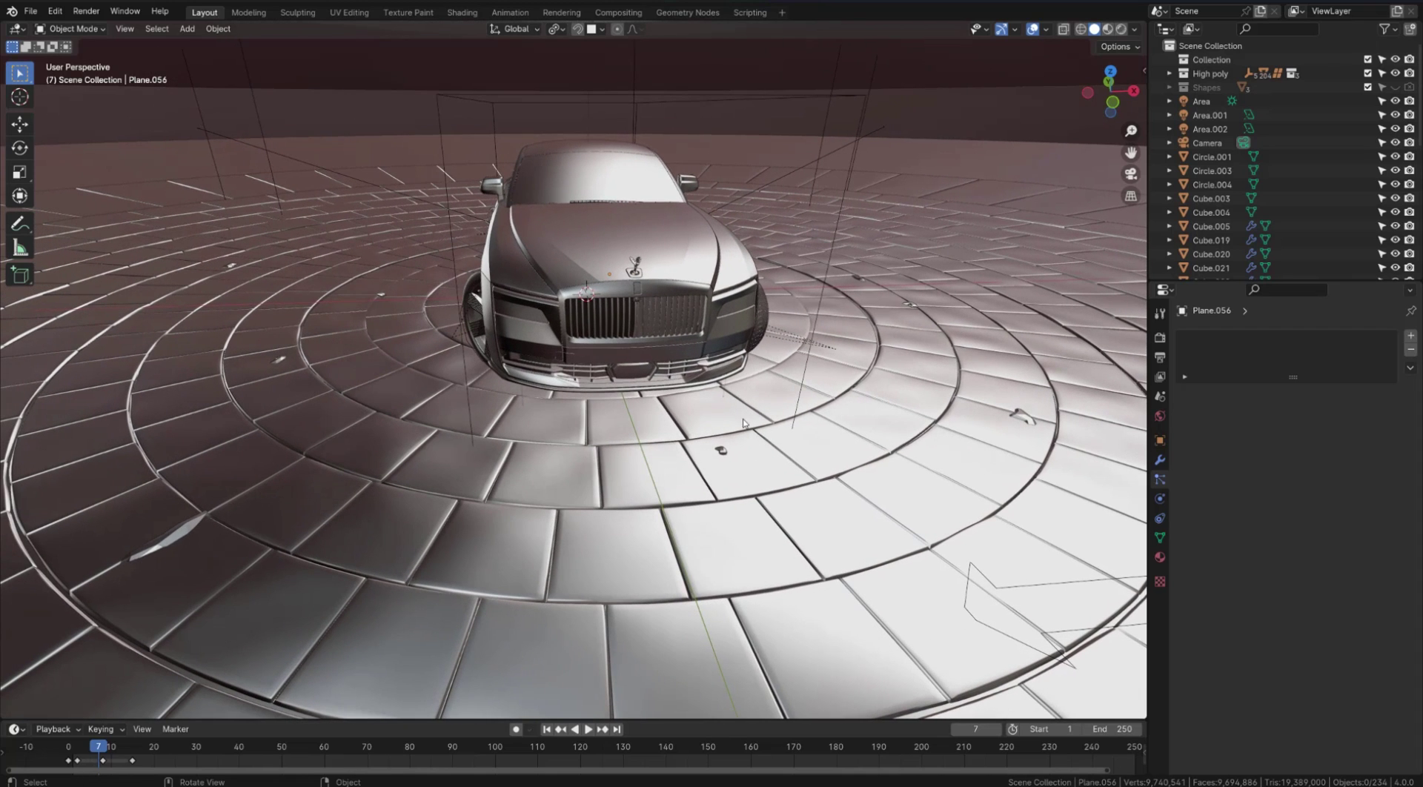
middle_click_drag(848, 378, 467, 354)
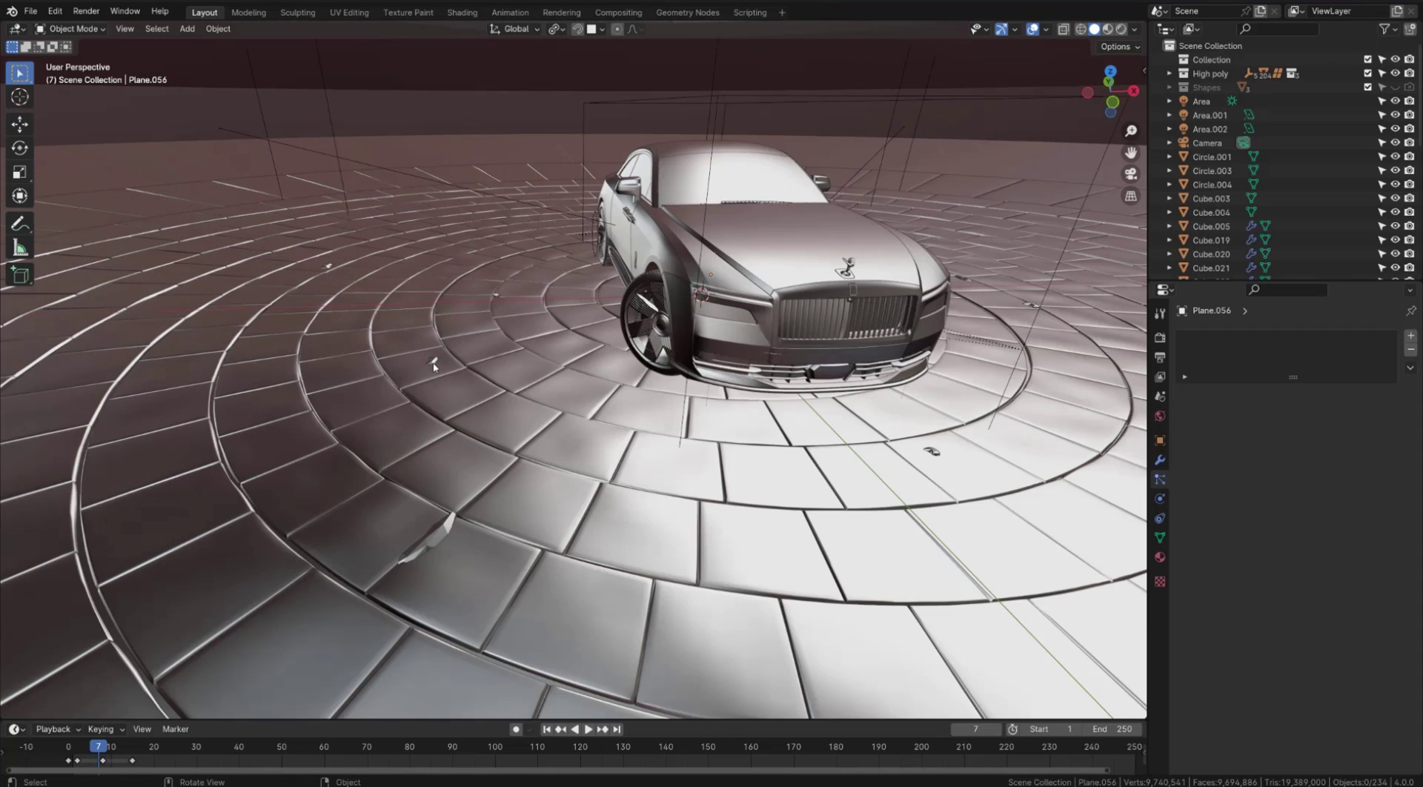
left_click(432, 364)
middle_click_drag(910, 396, 708, 383)
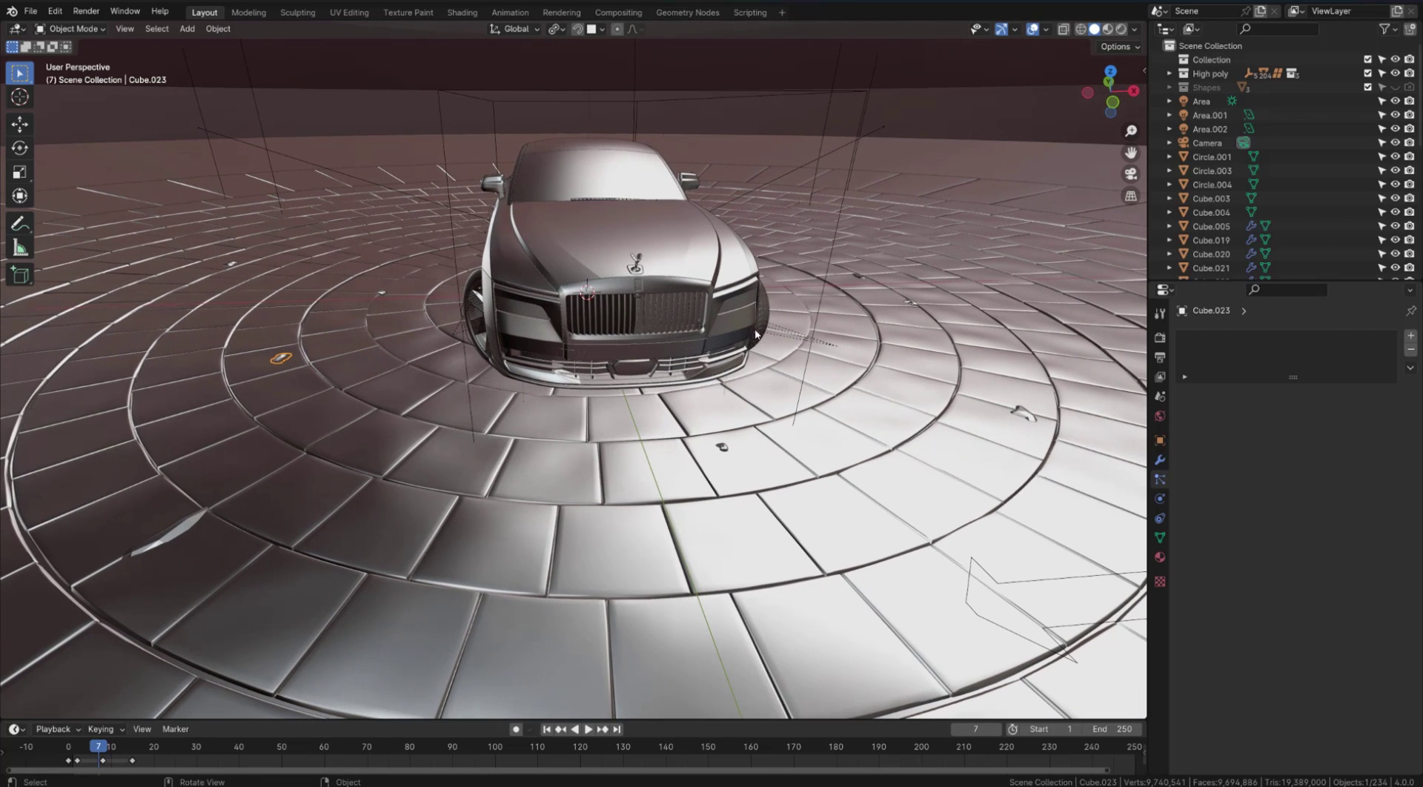
middle_click_drag(474, 349, 473, 388)
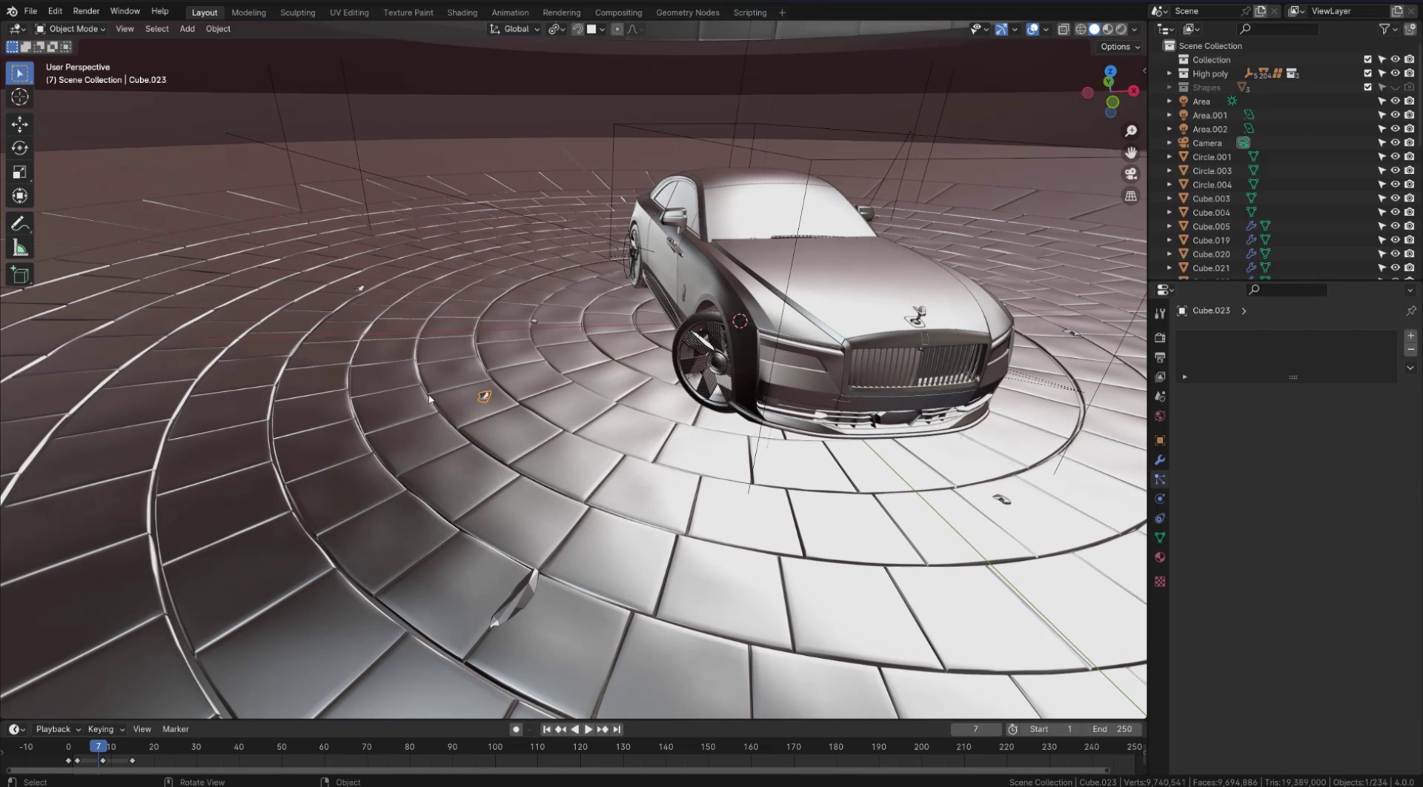
middle_click_drag(533, 409, 467, 403)
scroll(468, 405, "up", 3)
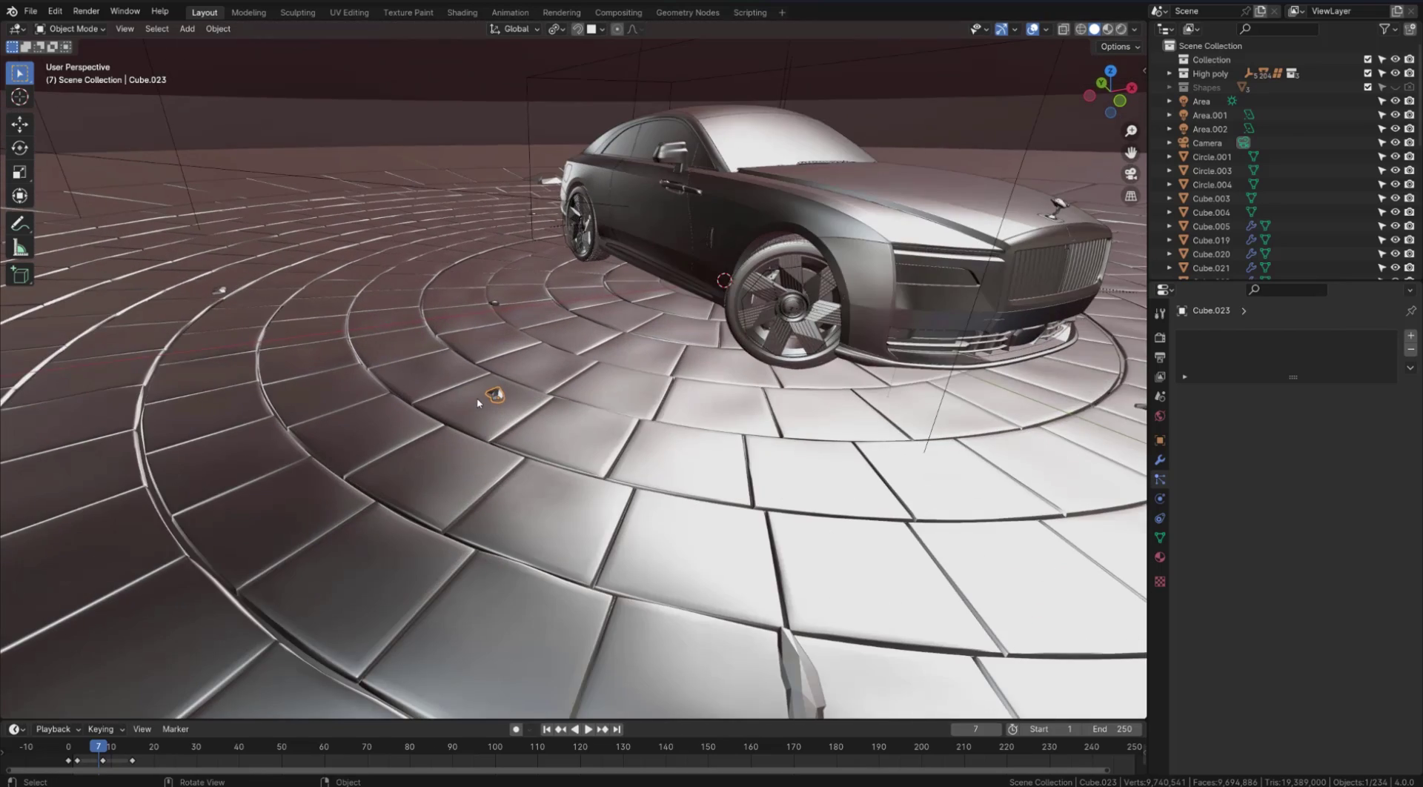
scroll(489, 403, "up", 4)
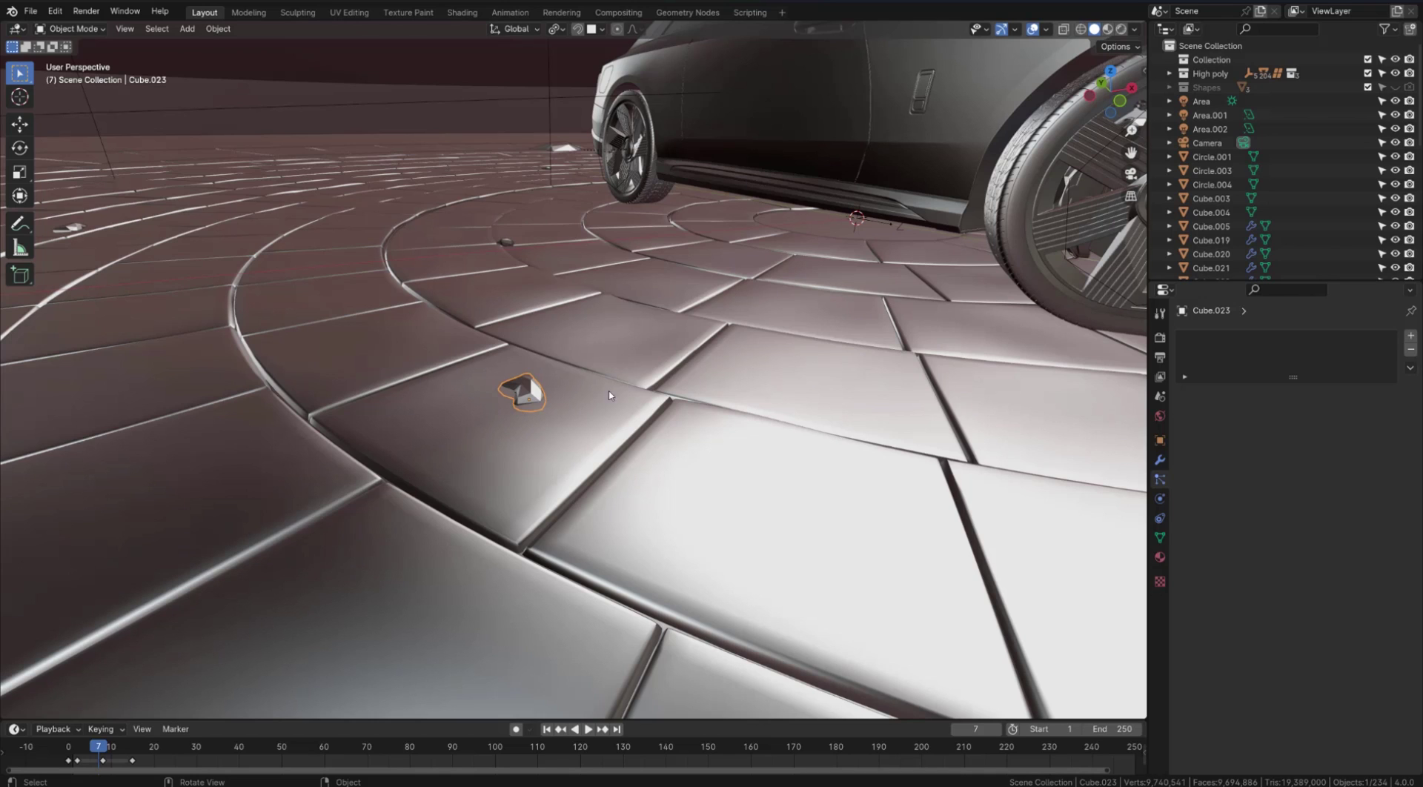
Select the tiled floor Plane.056 and add a new ParticleSystem to it
left_click(630, 353)
middle_click_drag(630, 354, 568, 403)
middle_click_drag(466, 339, 654, 383)
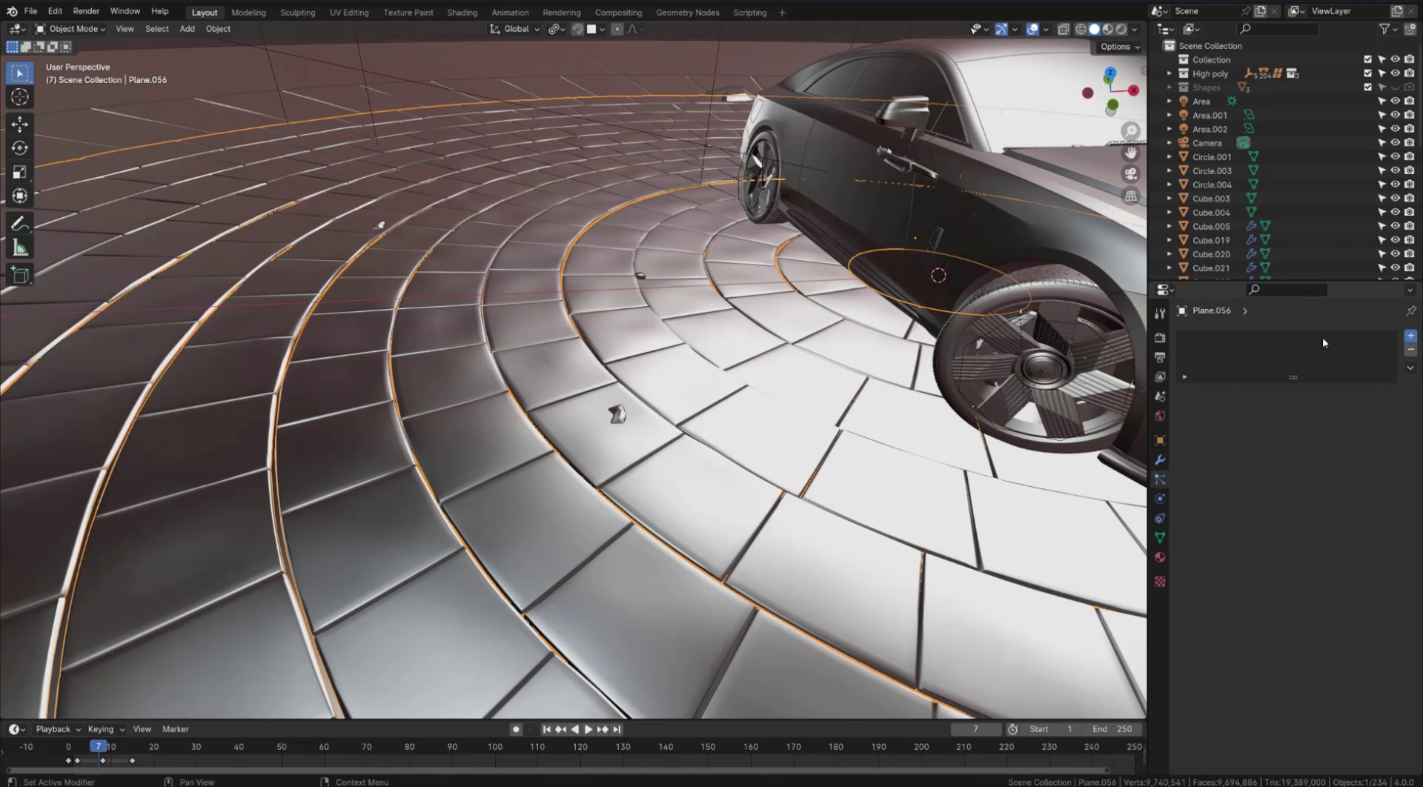
left_click(1410, 335)
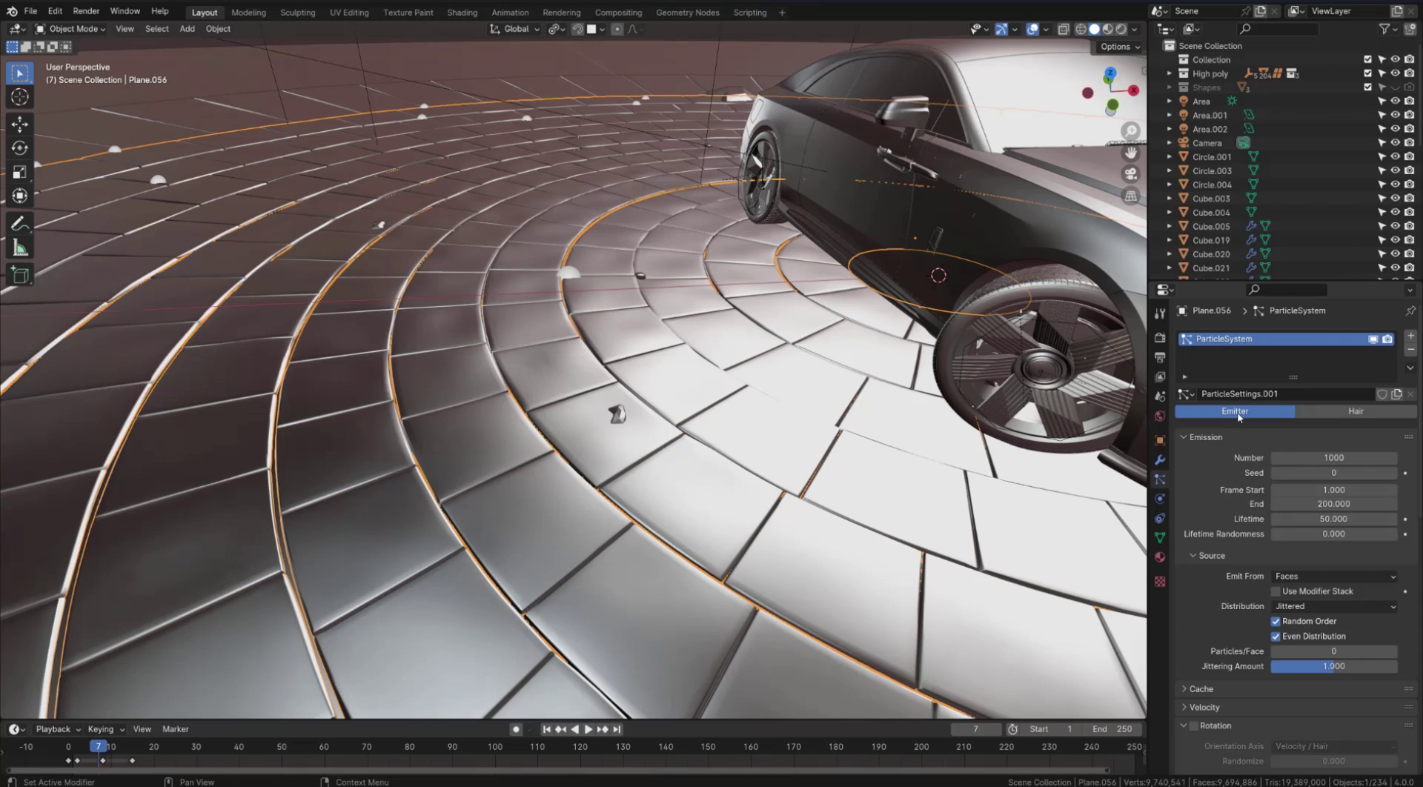
Switch the floor's particle system type from Emitter to Hair
left_click(1354, 414)
scroll(585, 335, "down", 2)
middle_click_drag(586, 335, 476, 346)
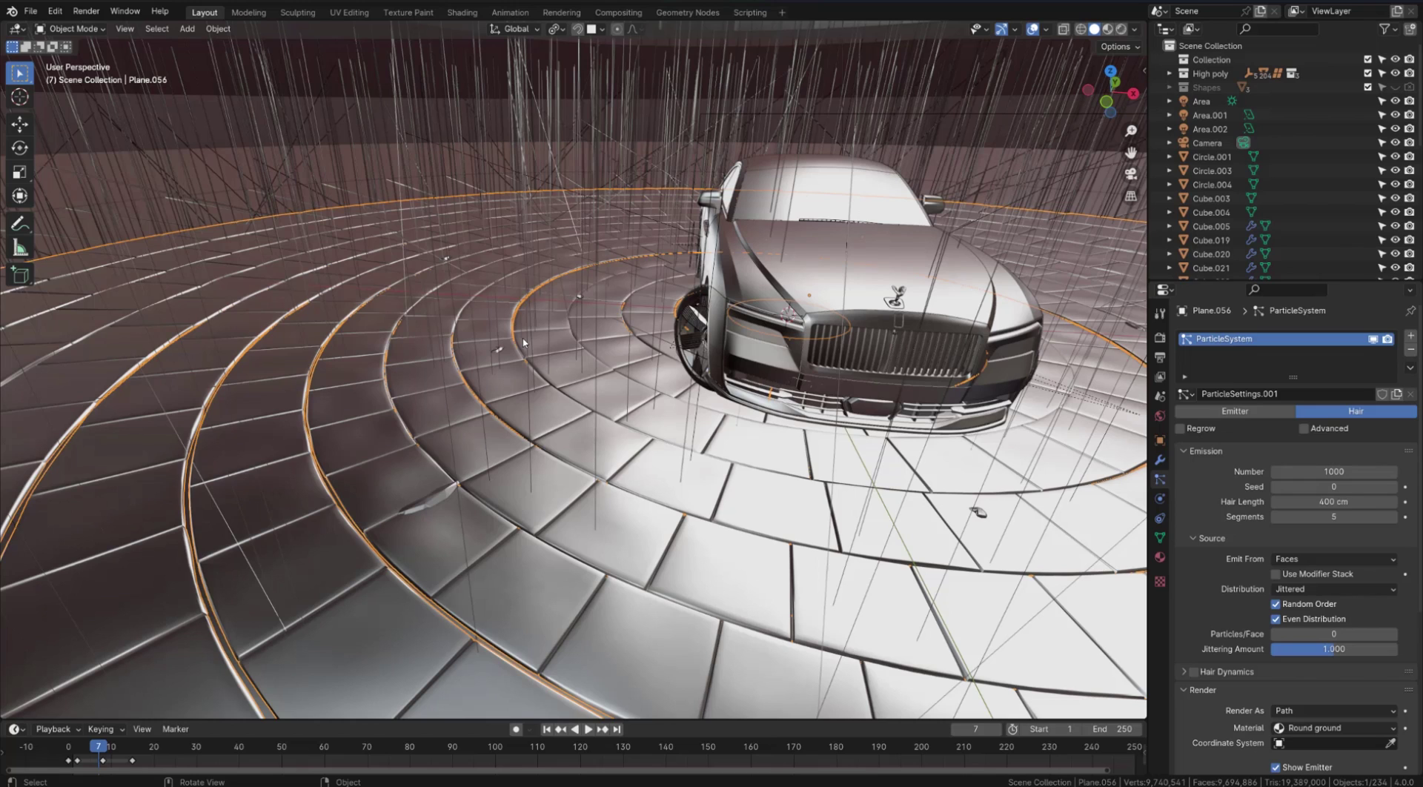
Expand the Render panel of the hair particle settings
scroll(1189, 533, "down", 5)
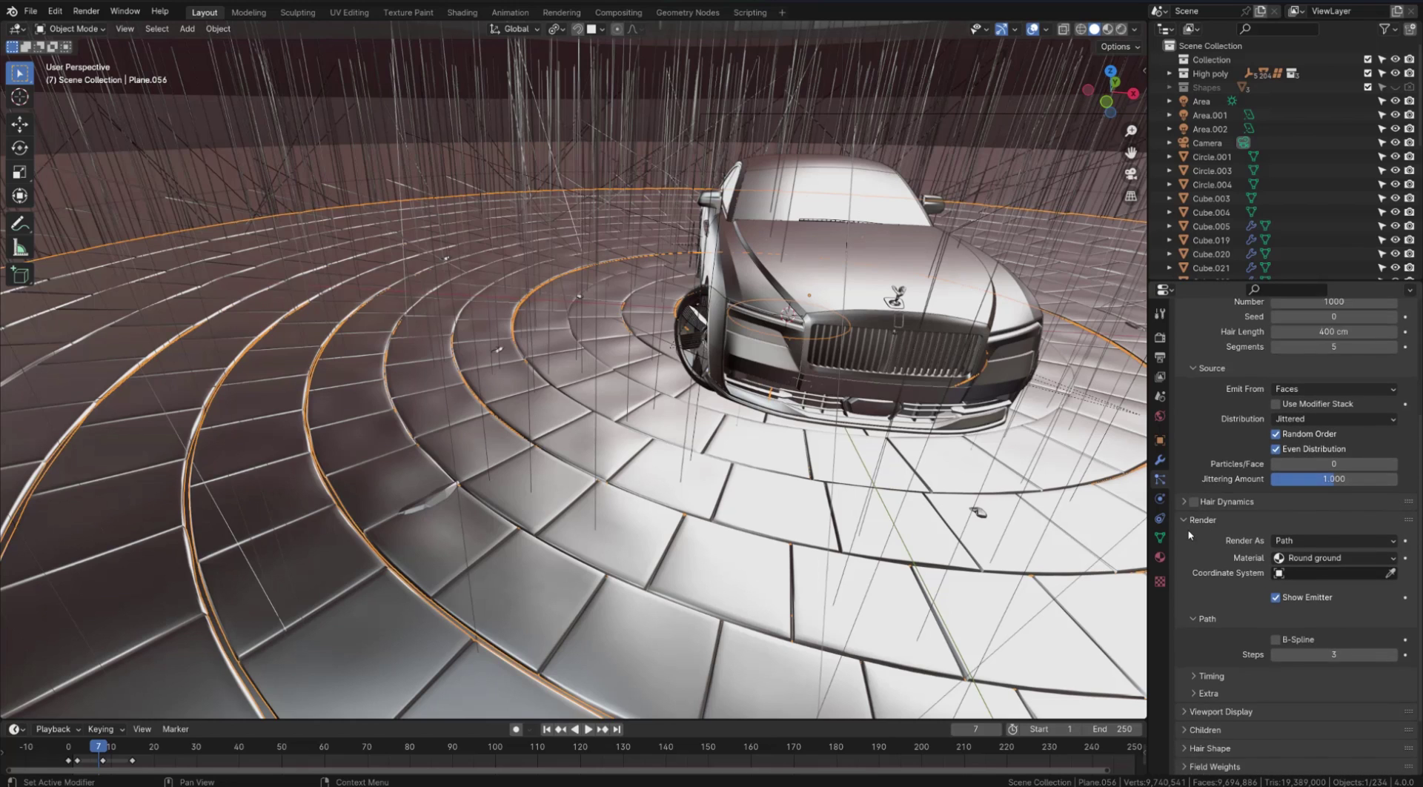
scroll(1188, 533, "down", 2)
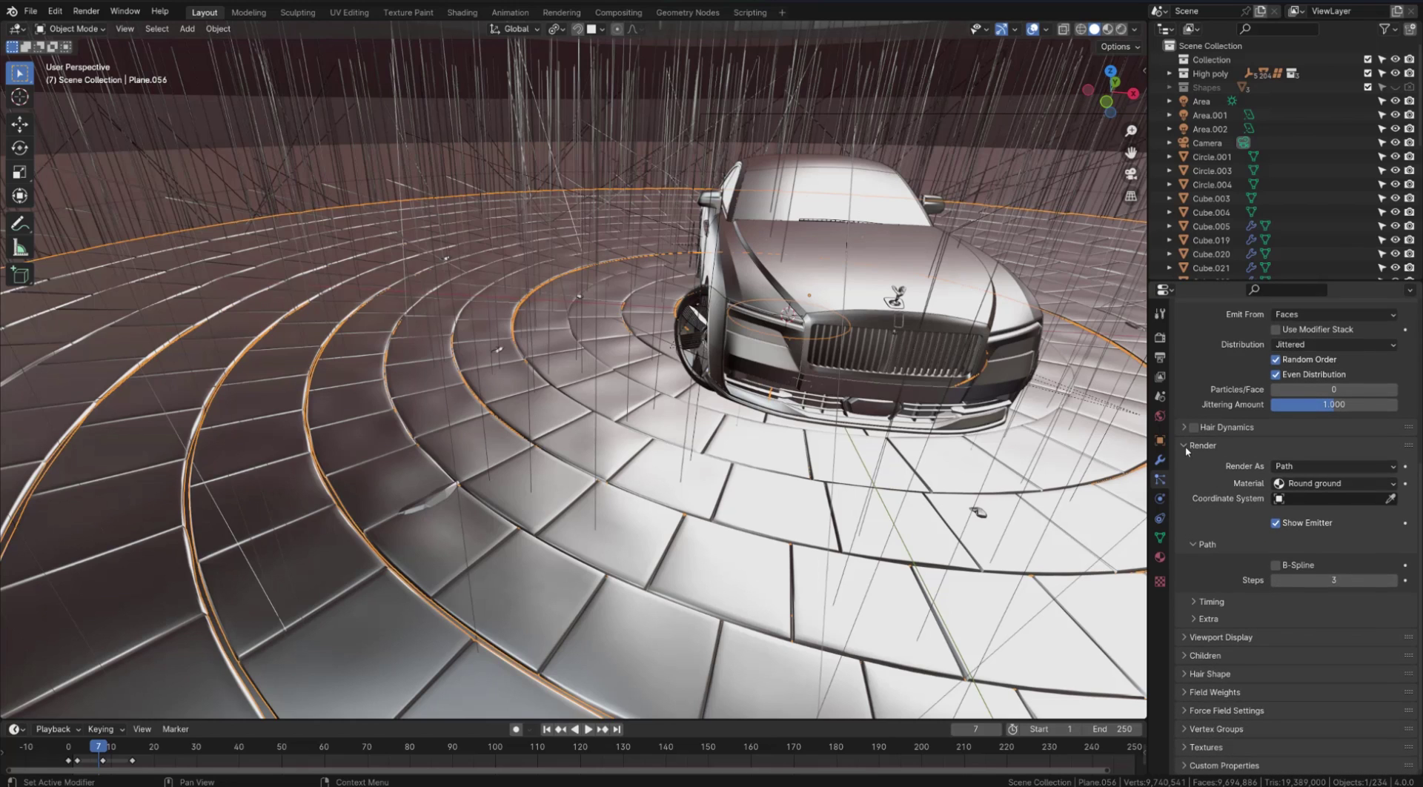
scroll(1186, 446, "up", 5)
left_click(1185, 621)
scroll(1205, 489, "down", 5)
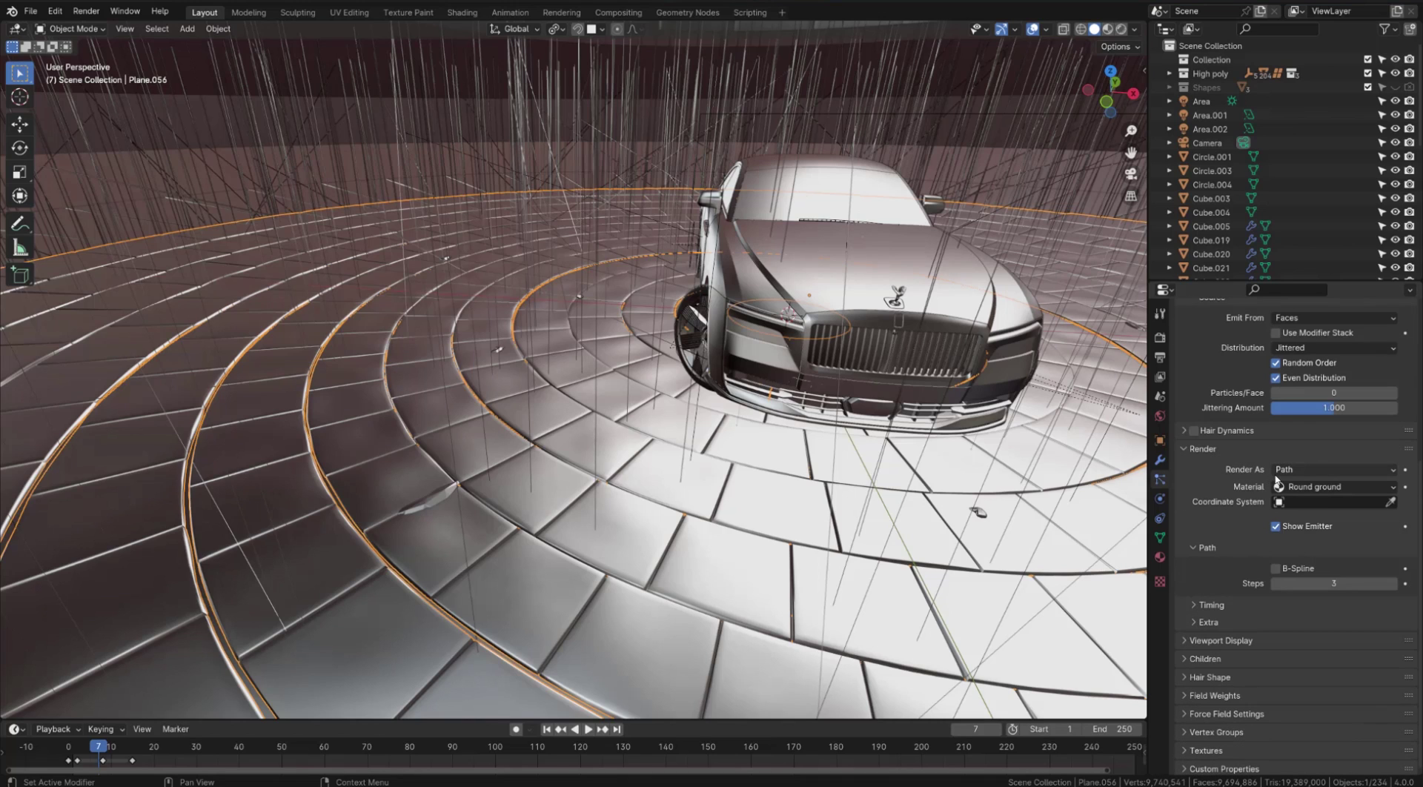
Render the hair particles as Object, using the Cube.021 rock as Instance Object
left_click(1317, 473)
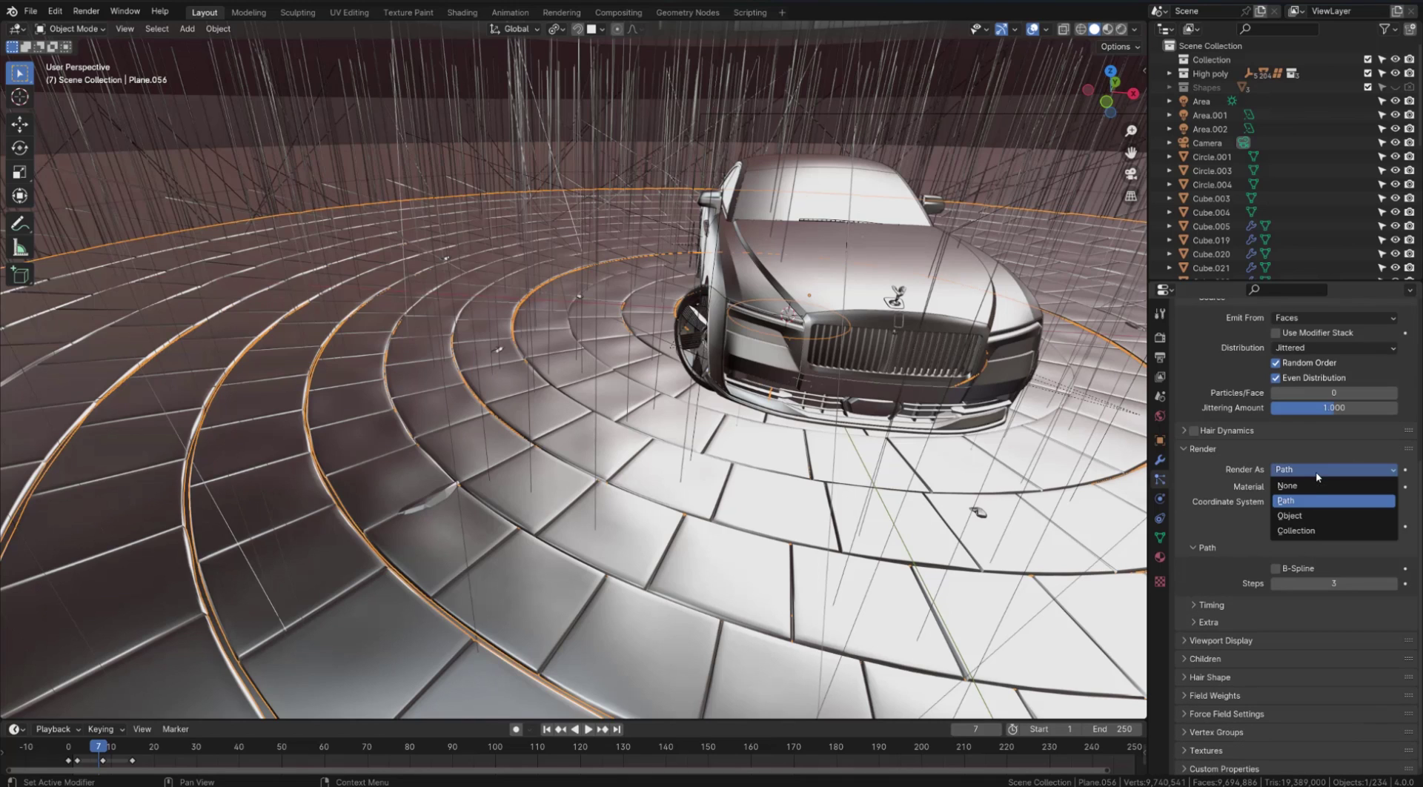
left_click(1298, 518)
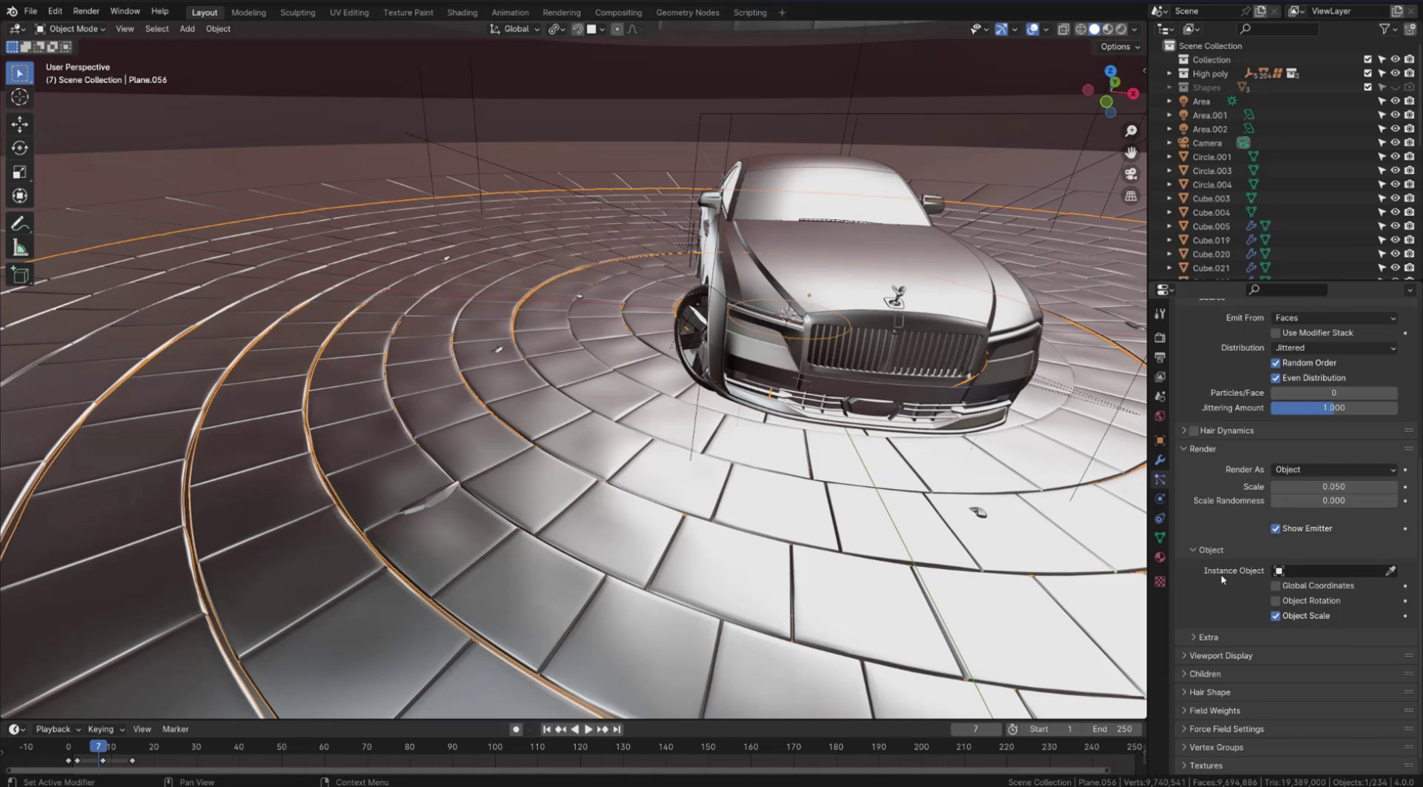
left_click(1390, 571)
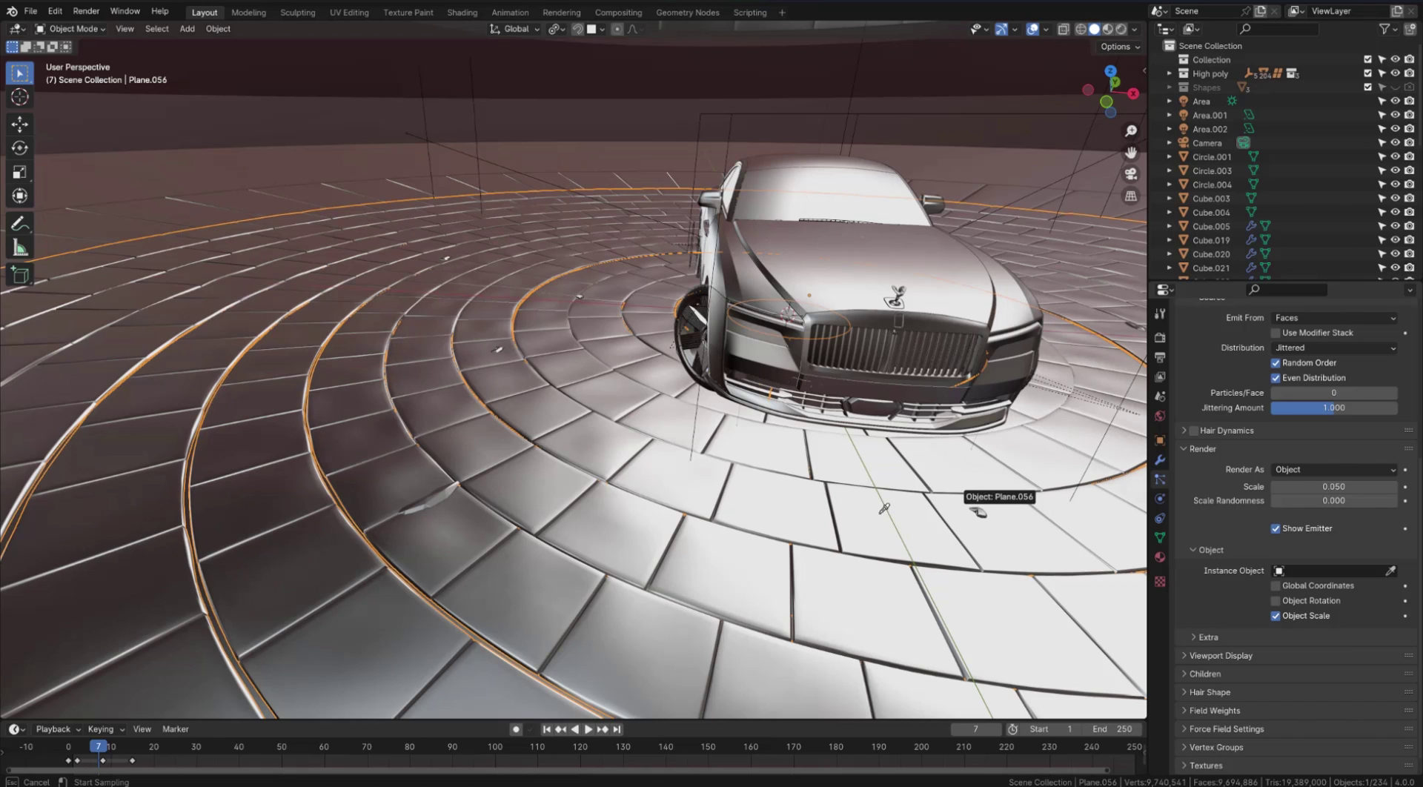
left_click(979, 510)
Zoom toward the floor and orbit to inspect the scattered Cube.021 rock copies
scroll(352, 349, "up", 7)
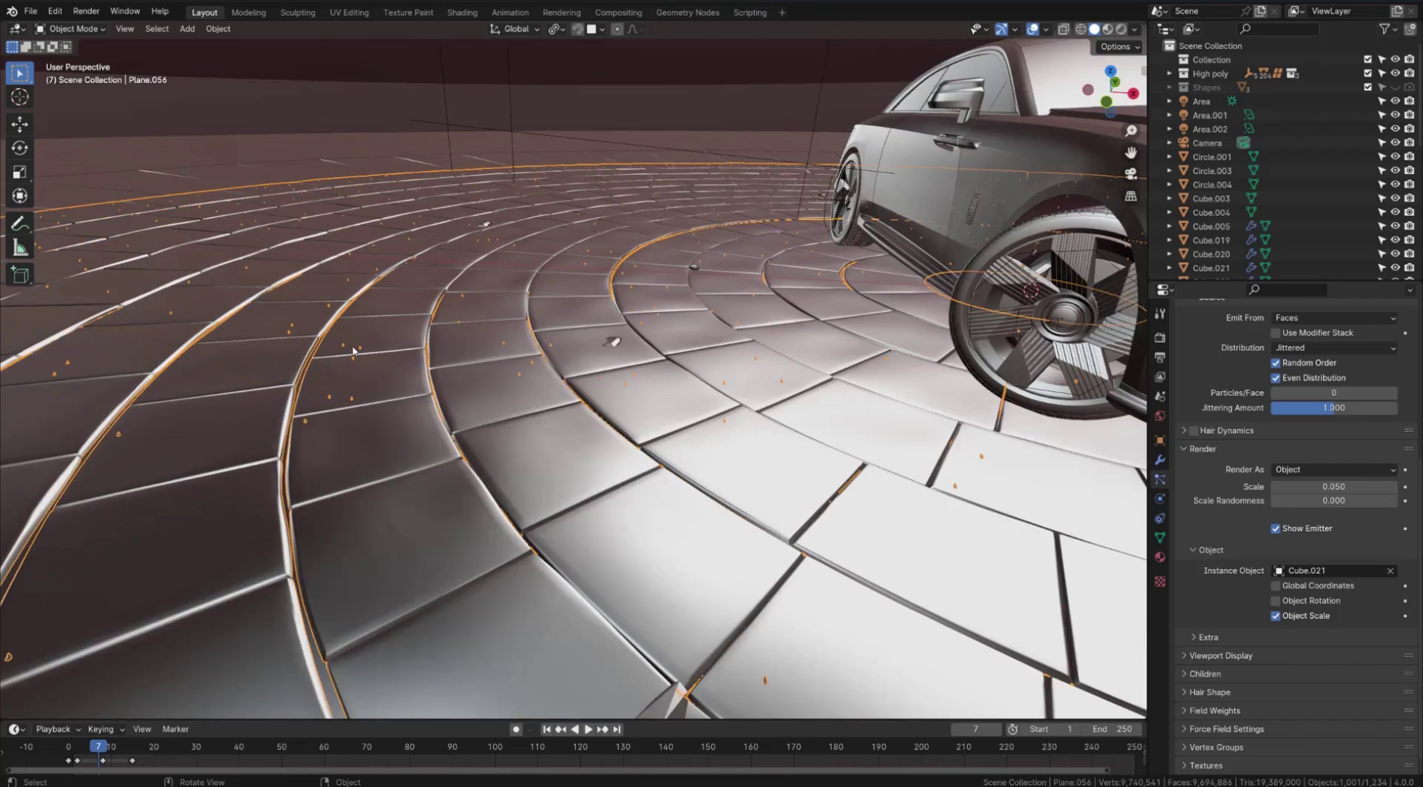
scroll(353, 345, "up", 4)
scroll(358, 391, "down", 10)
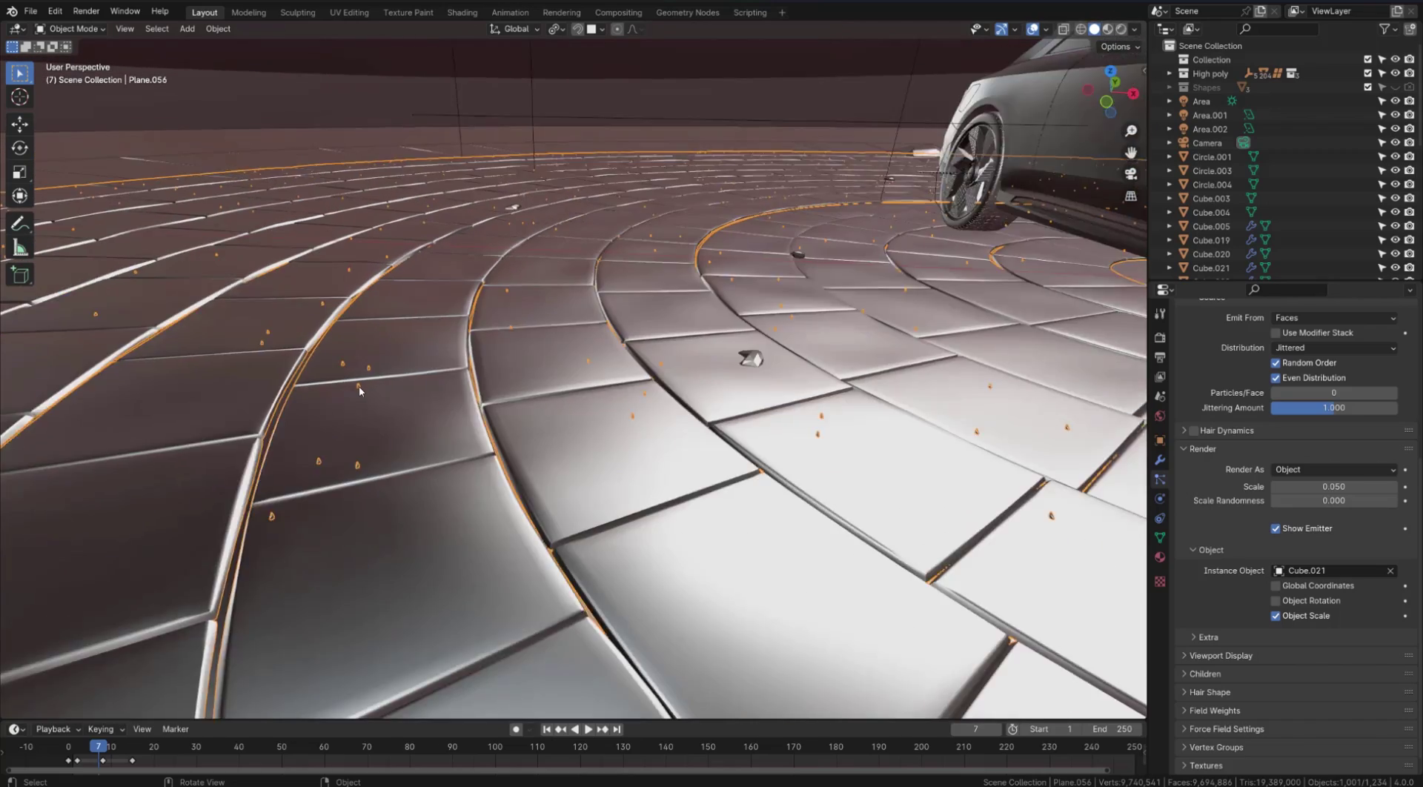
middle_click_drag(359, 392, 451, 372)
scroll(472, 369, "up", 5)
scroll(503, 370, "down", 6)
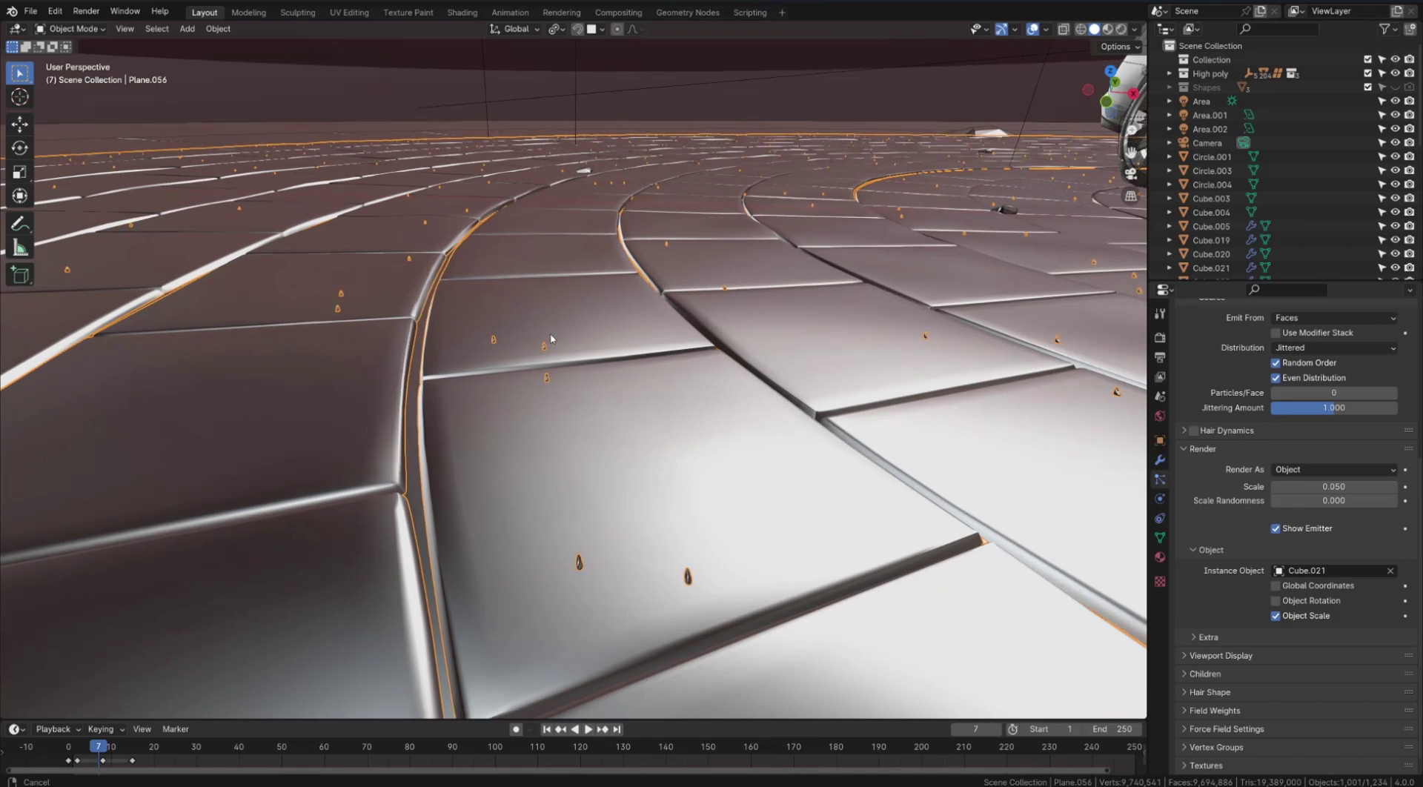
middle_click_drag(503, 371, 734, 422)
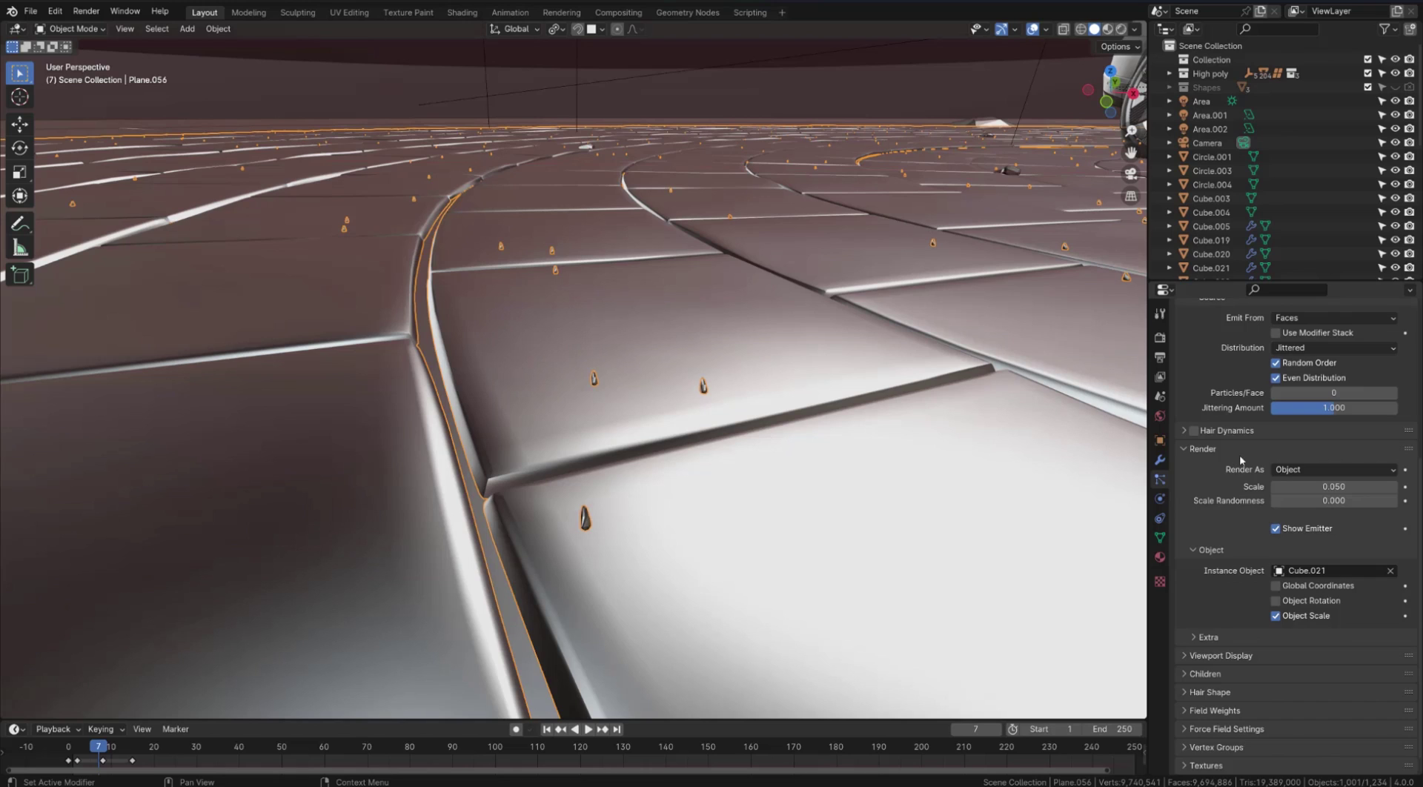
scroll(1238, 456, "up", 3)
scroll(1253, 382, "up", 1)
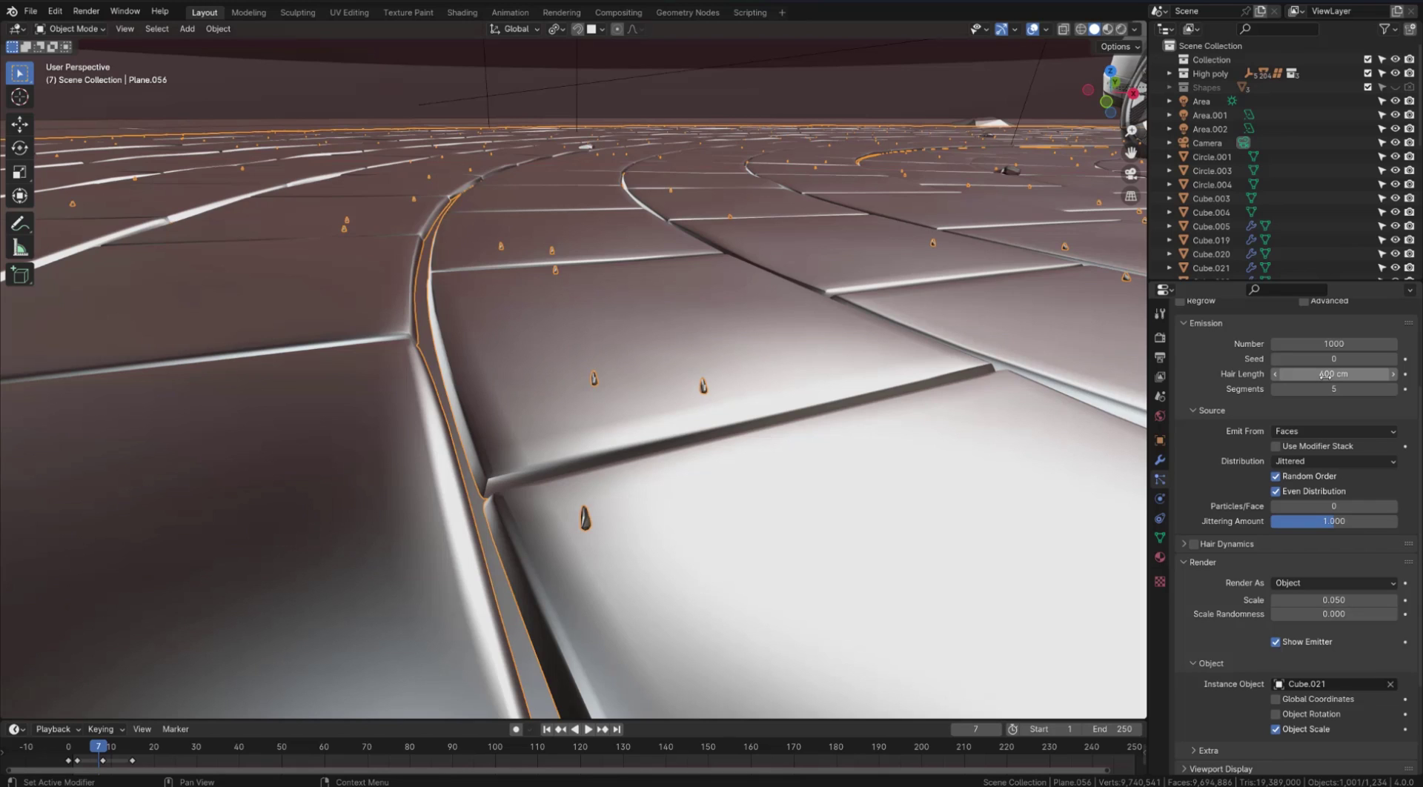
Raise the particle Hair Length from 600 cm to 793 cm
left_click_drag(1326, 373, 1371, 373)
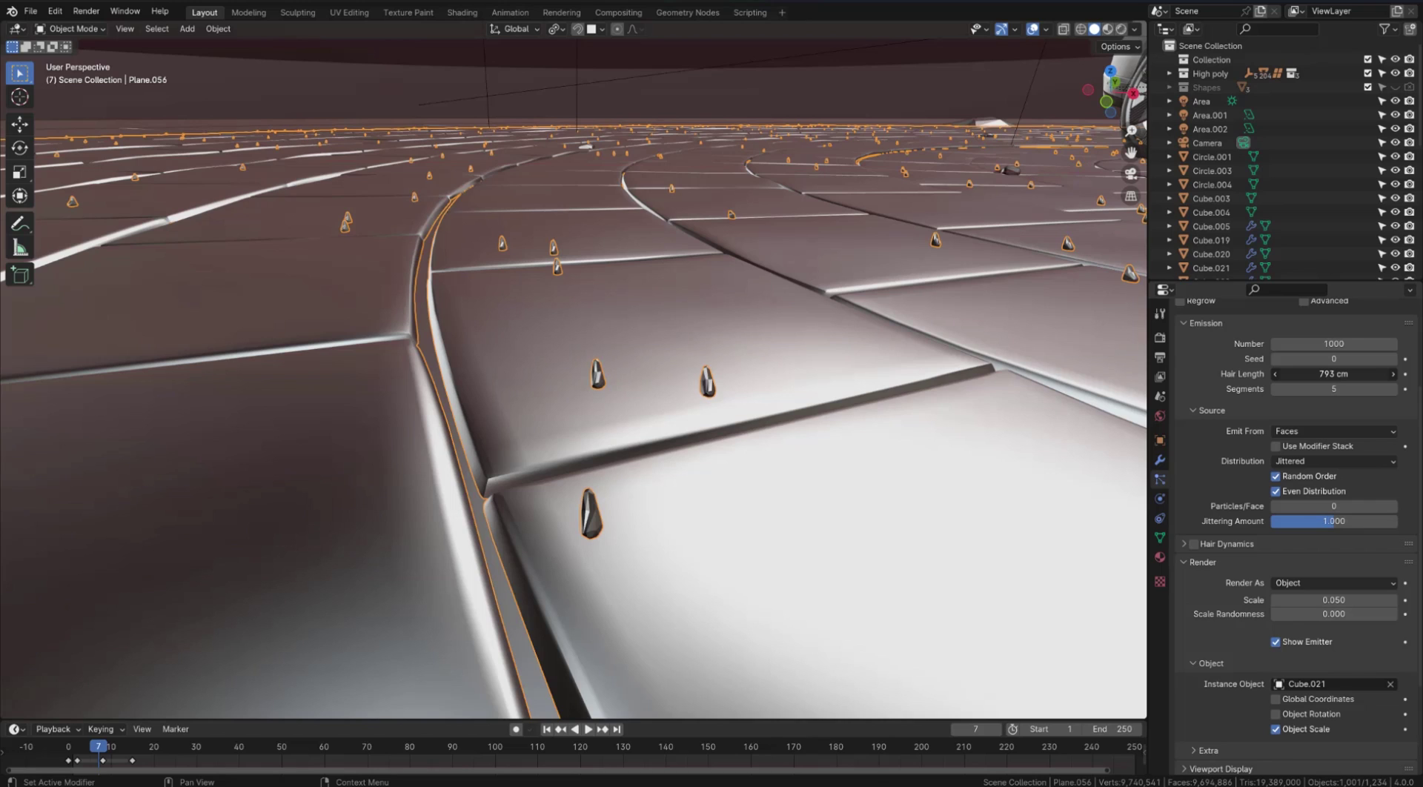
scroll(1265, 479, "down", 3)
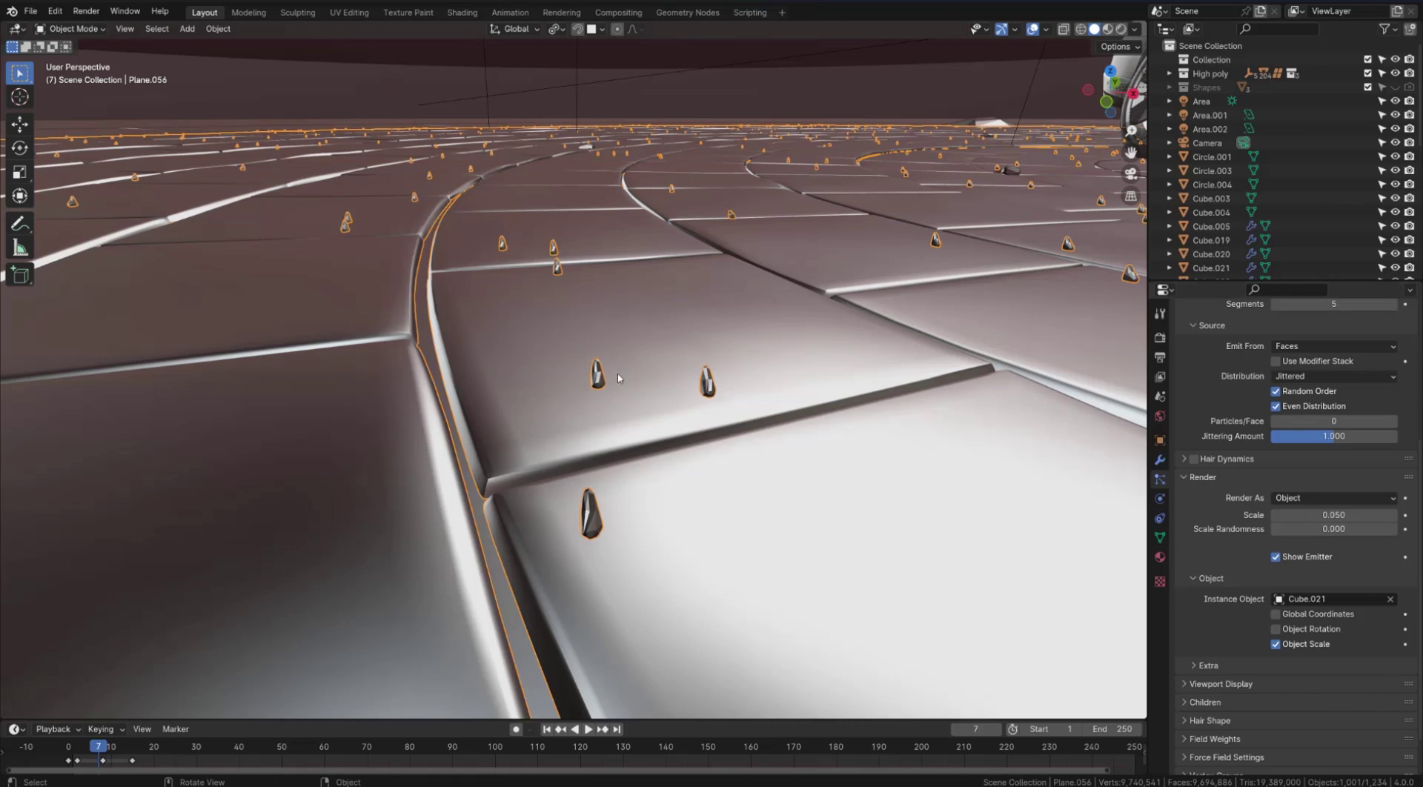
scroll(575, 372, "down", 8)
middle_click_drag(856, 352, 831, 372)
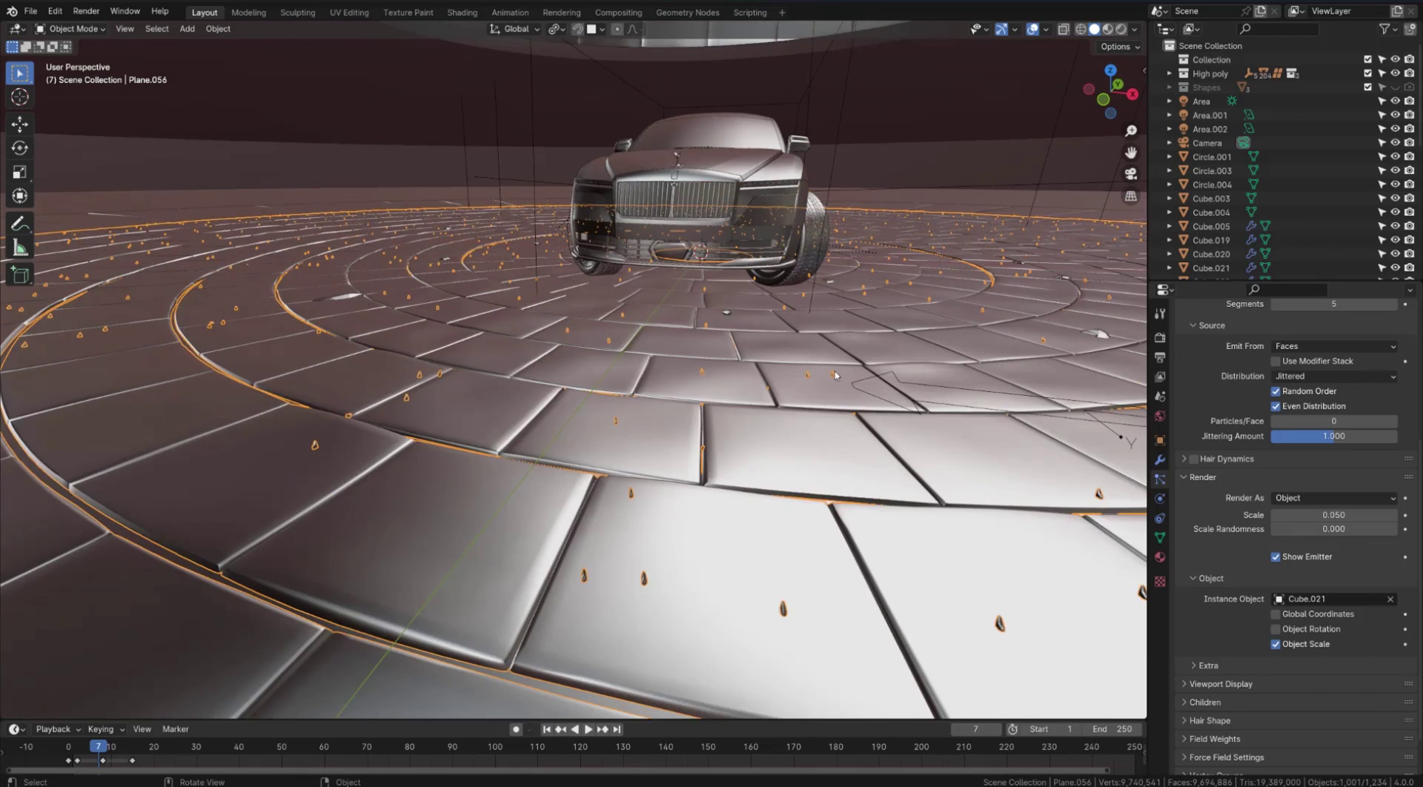
scroll(831, 372, "up", 4)
Set the rock particle Scale to 0.120 with Scale Randomness 1.000
left_click_drag(1334, 514, 1396, 529)
middle_click_drag(1123, 464, 301, 352)
scroll(706, 313, "up", 4)
scroll(707, 313, "up", 5)
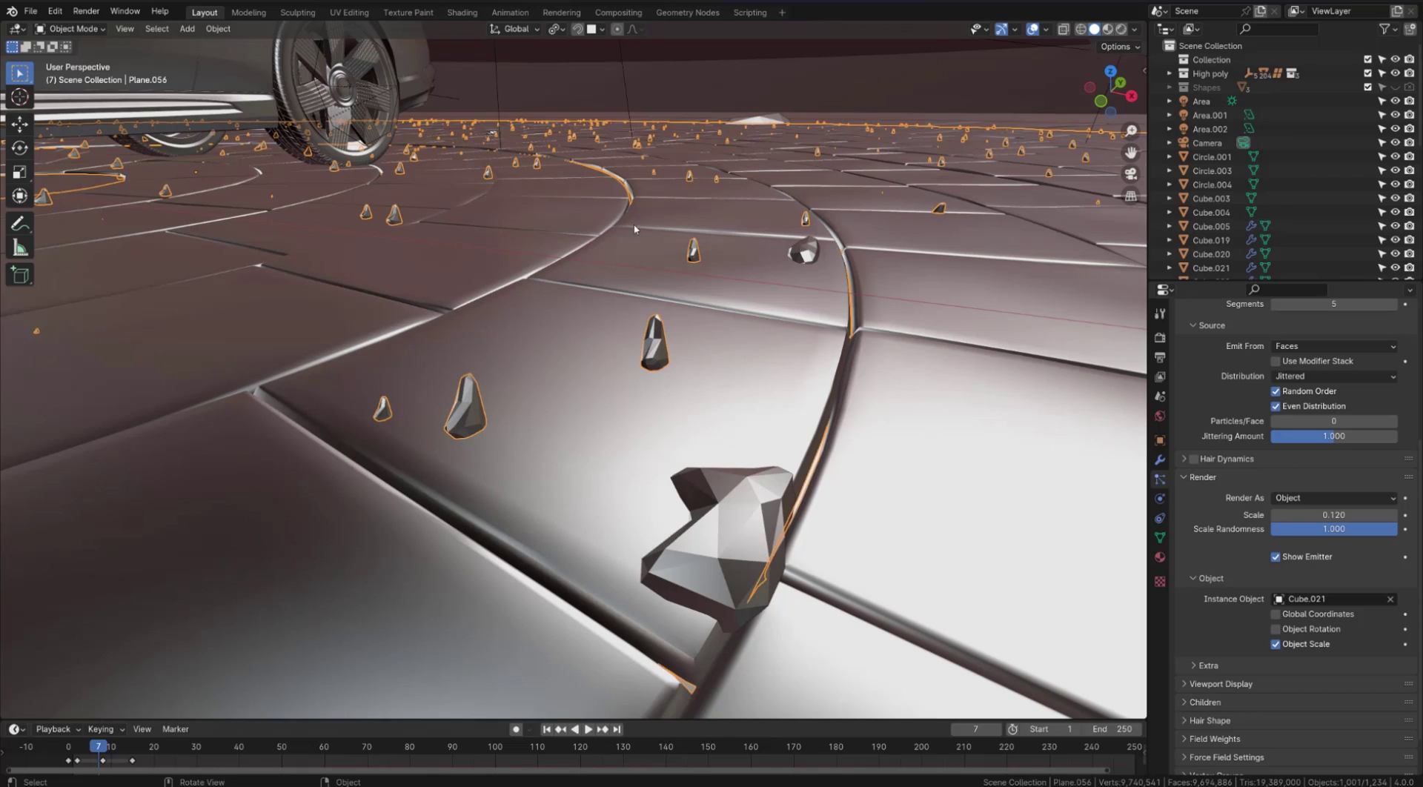
scroll(1222, 437, "up", 5)
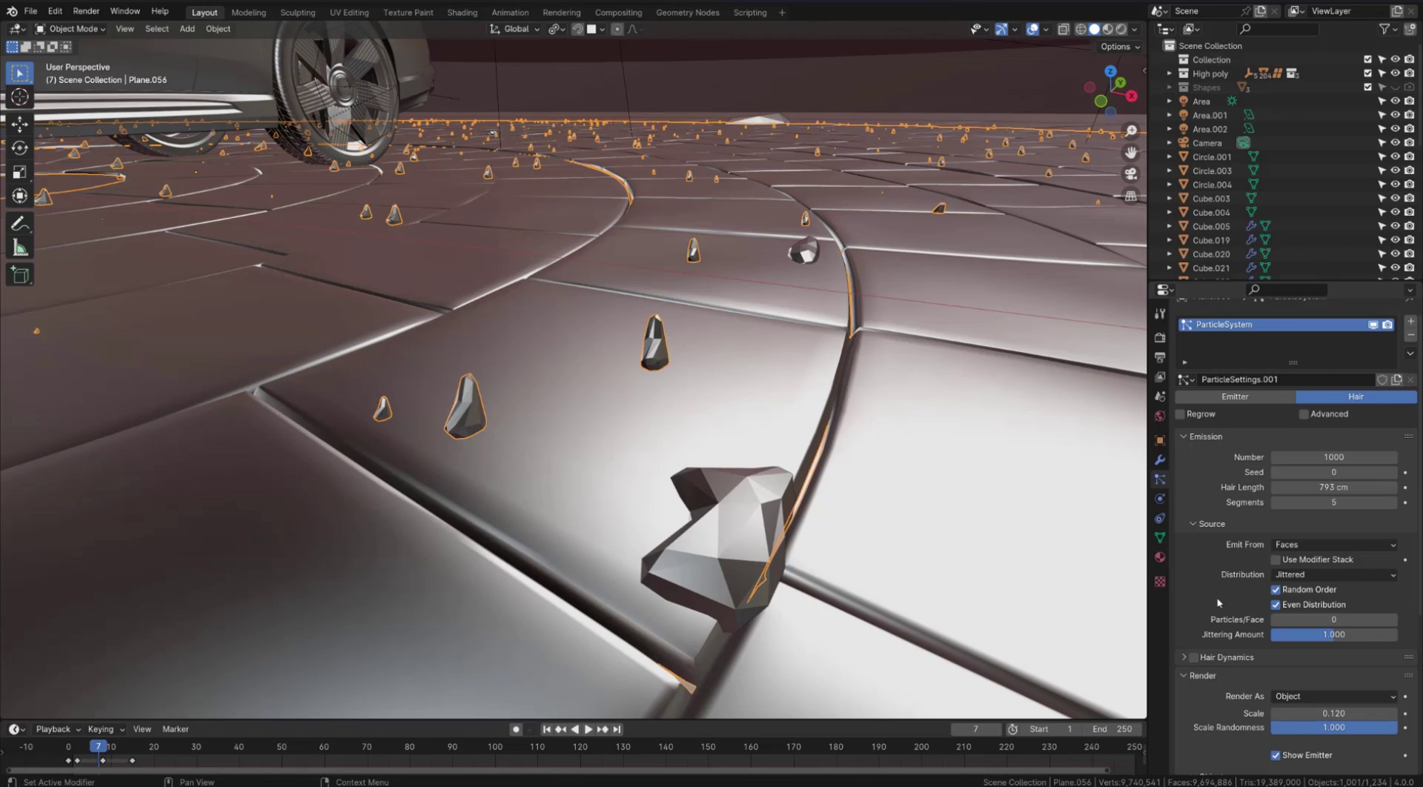
Show the Advanced particle options and enable Rotation for the rocks
left_click(1304, 414)
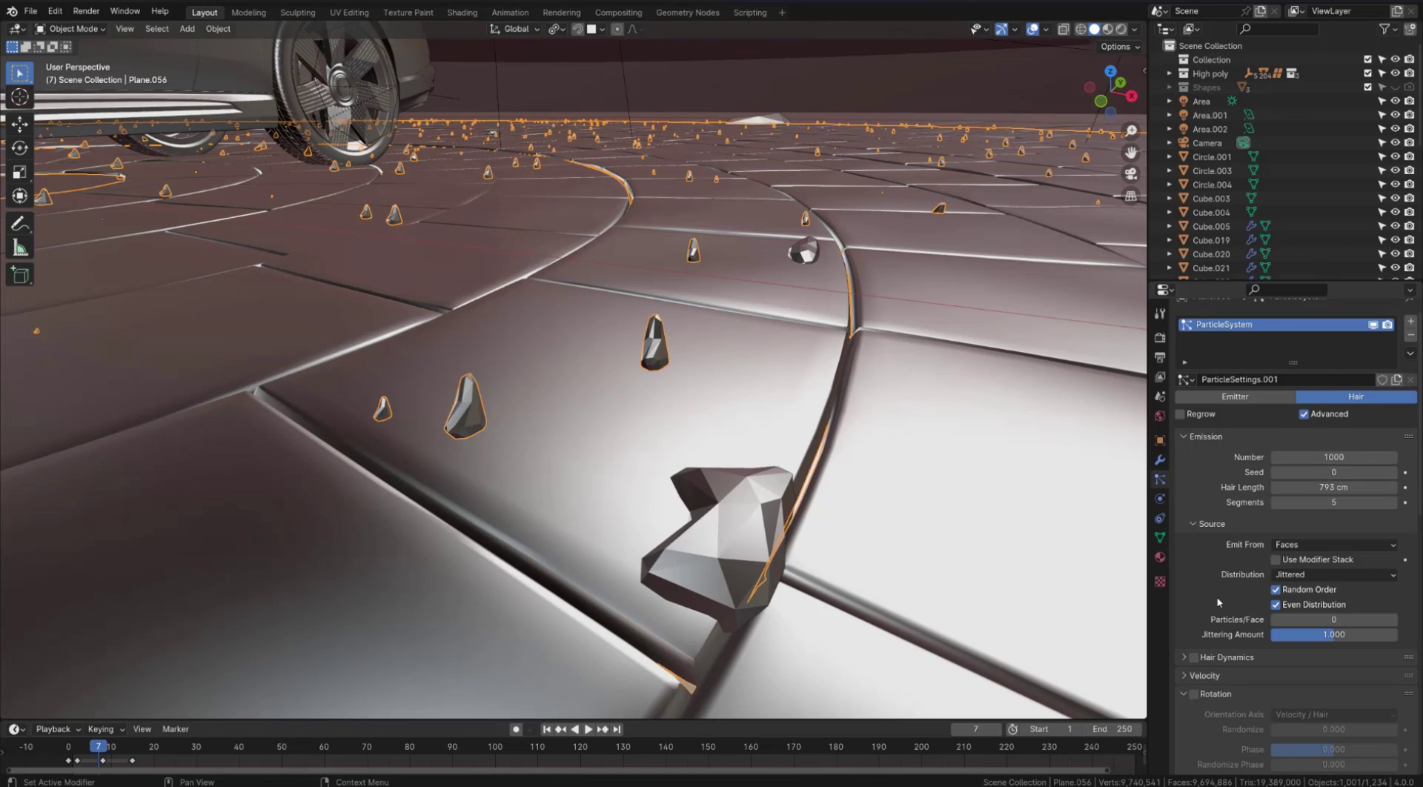
scroll(1233, 502, "down", 5)
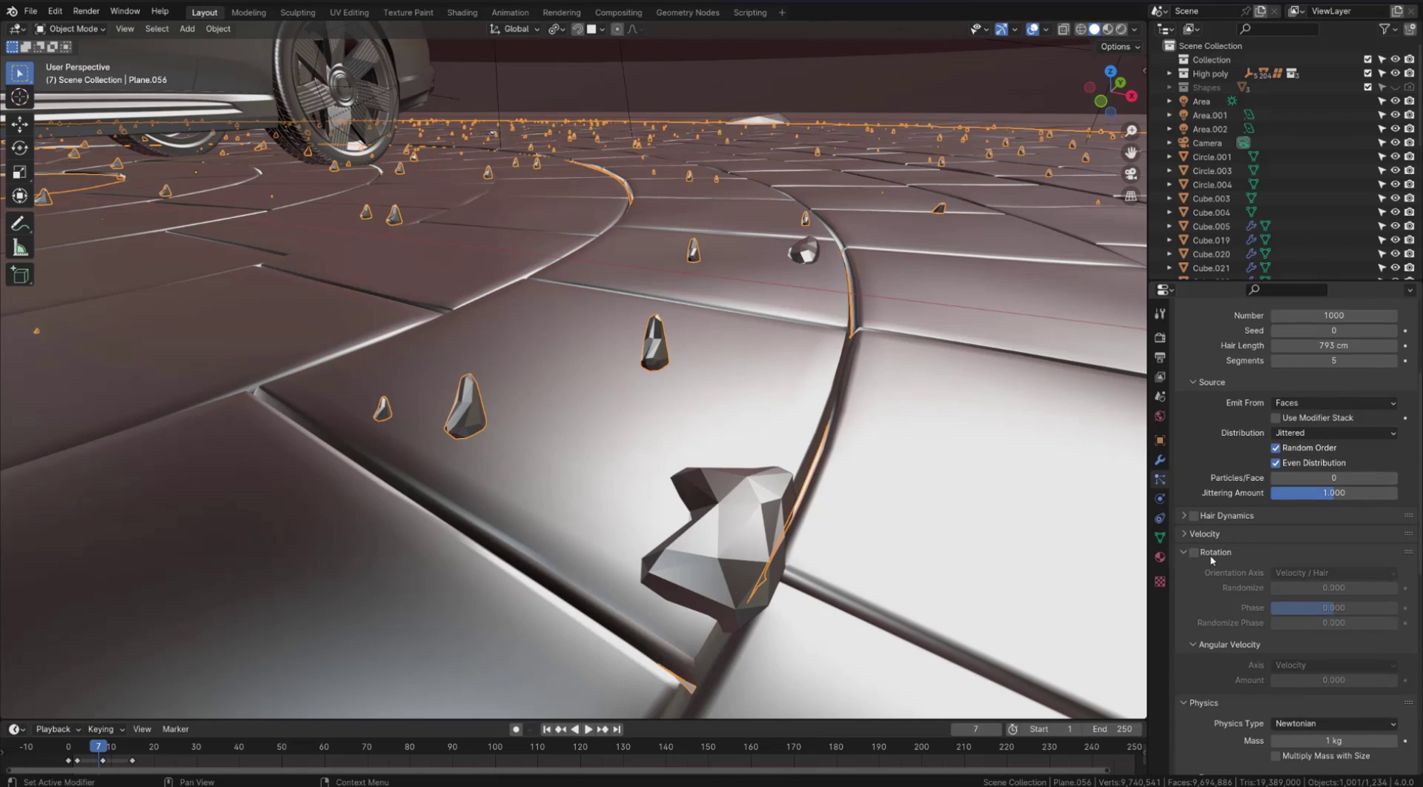
left_click(1193, 553)
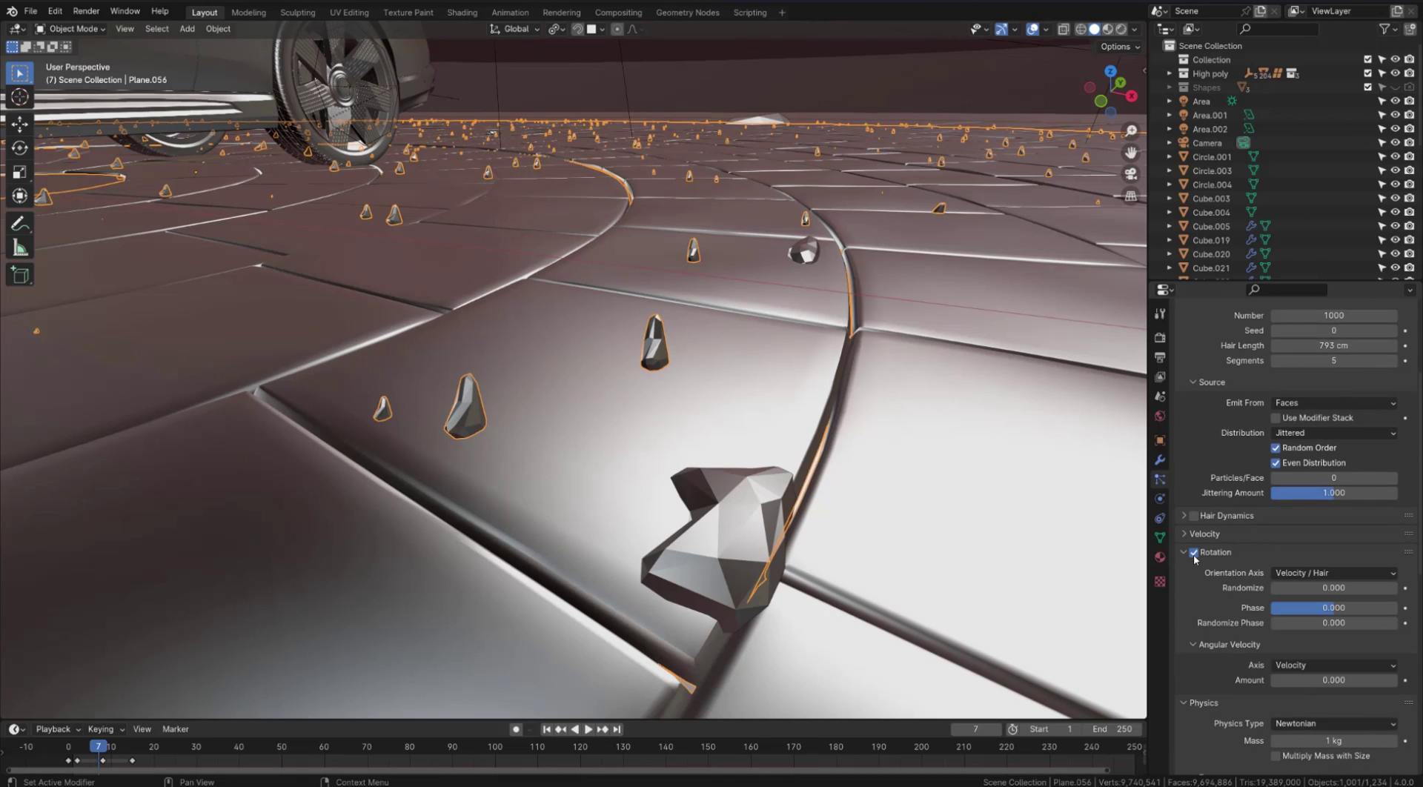
scroll(1288, 581, "down", 3)
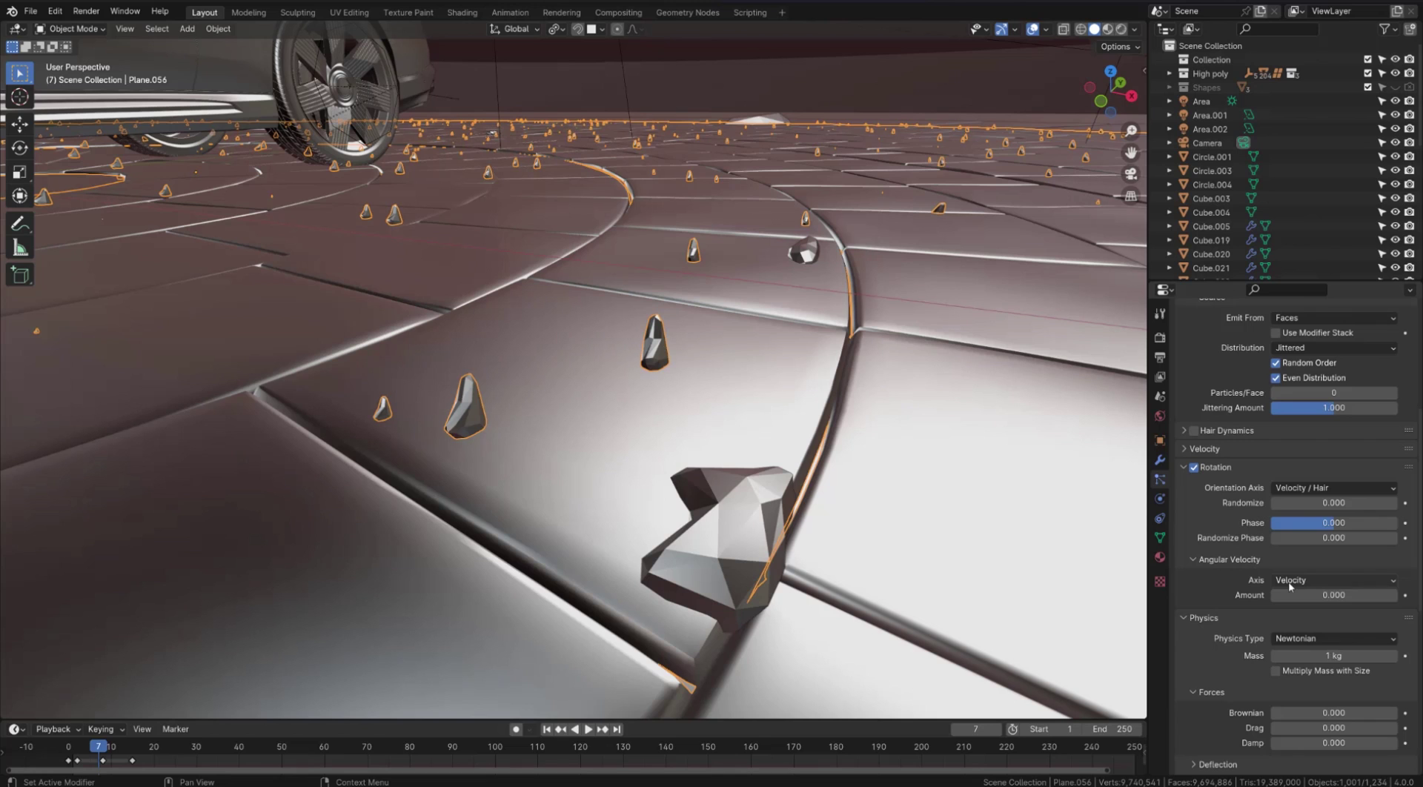
Set the rocks' Orientation Axis to Global Z
mouse_move(656, 373)
middle_mouse_down()
mouse_move(690, 375)
mouse_move(658, 372)
middle_mouse_up()
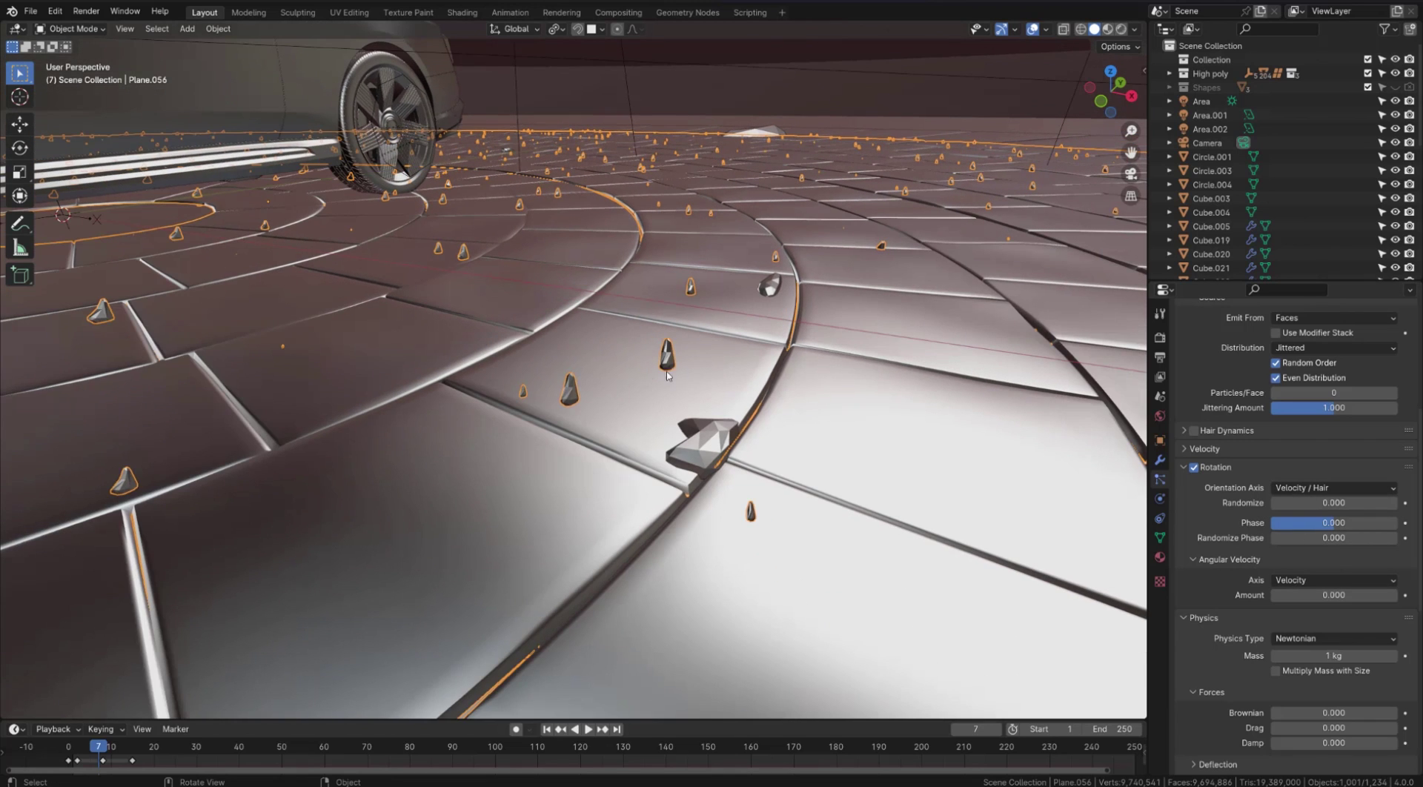
left_click(1328, 486)
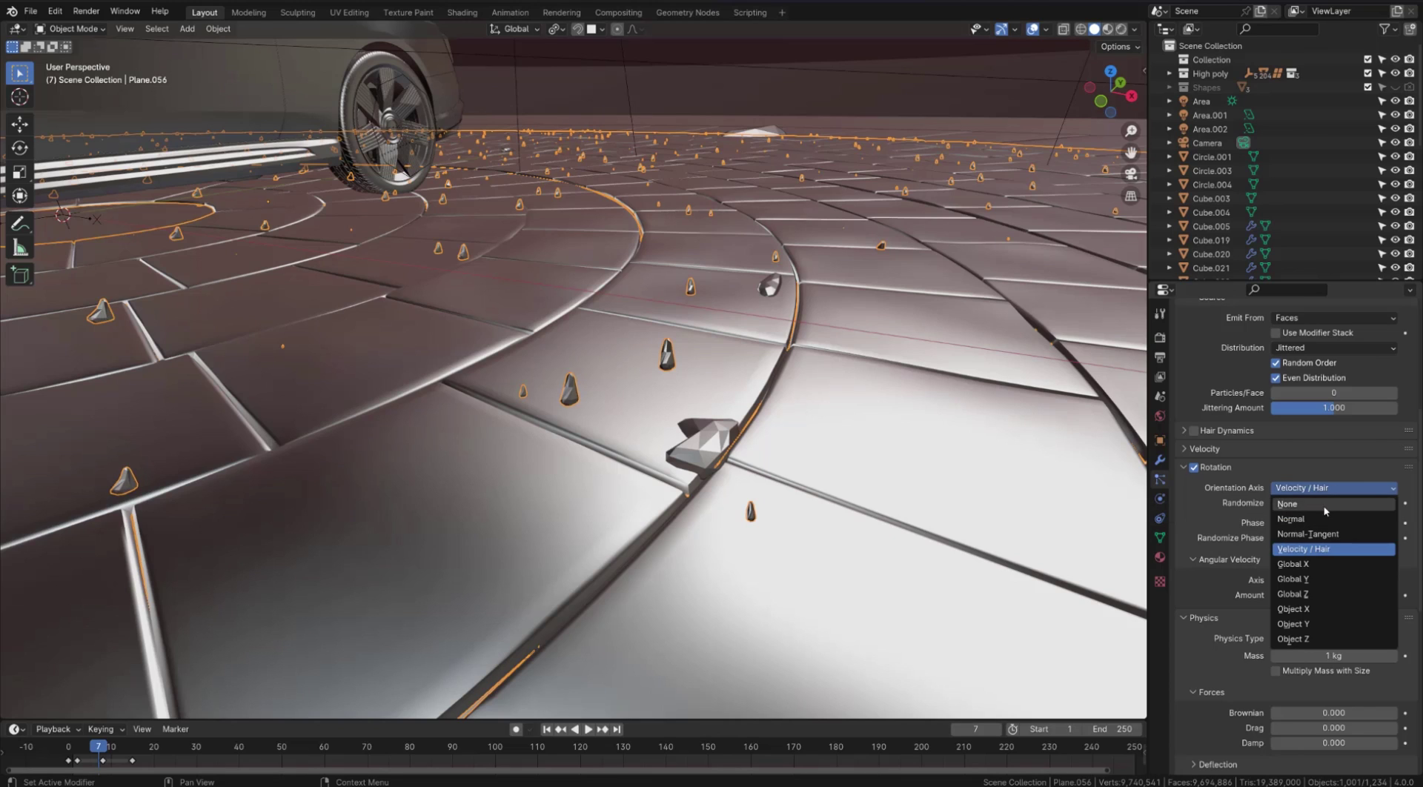
left_click(1306, 595)
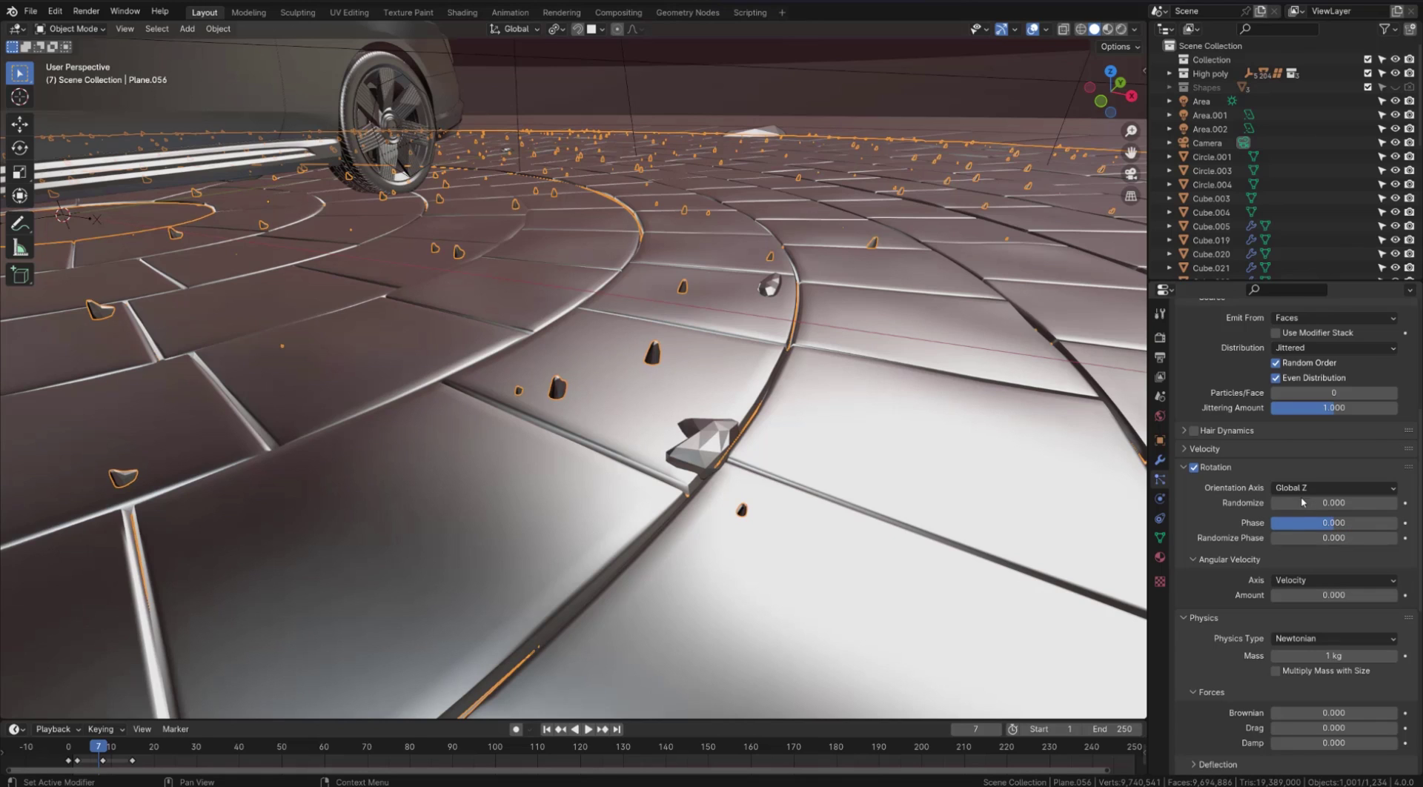
Set rock rotation Randomize to 0.857 and Randomize Phase to 0.887
left_click_drag(1292, 502, 1343, 503)
middle_click_drag(709, 345, 557, 358)
key("ctrl+z")
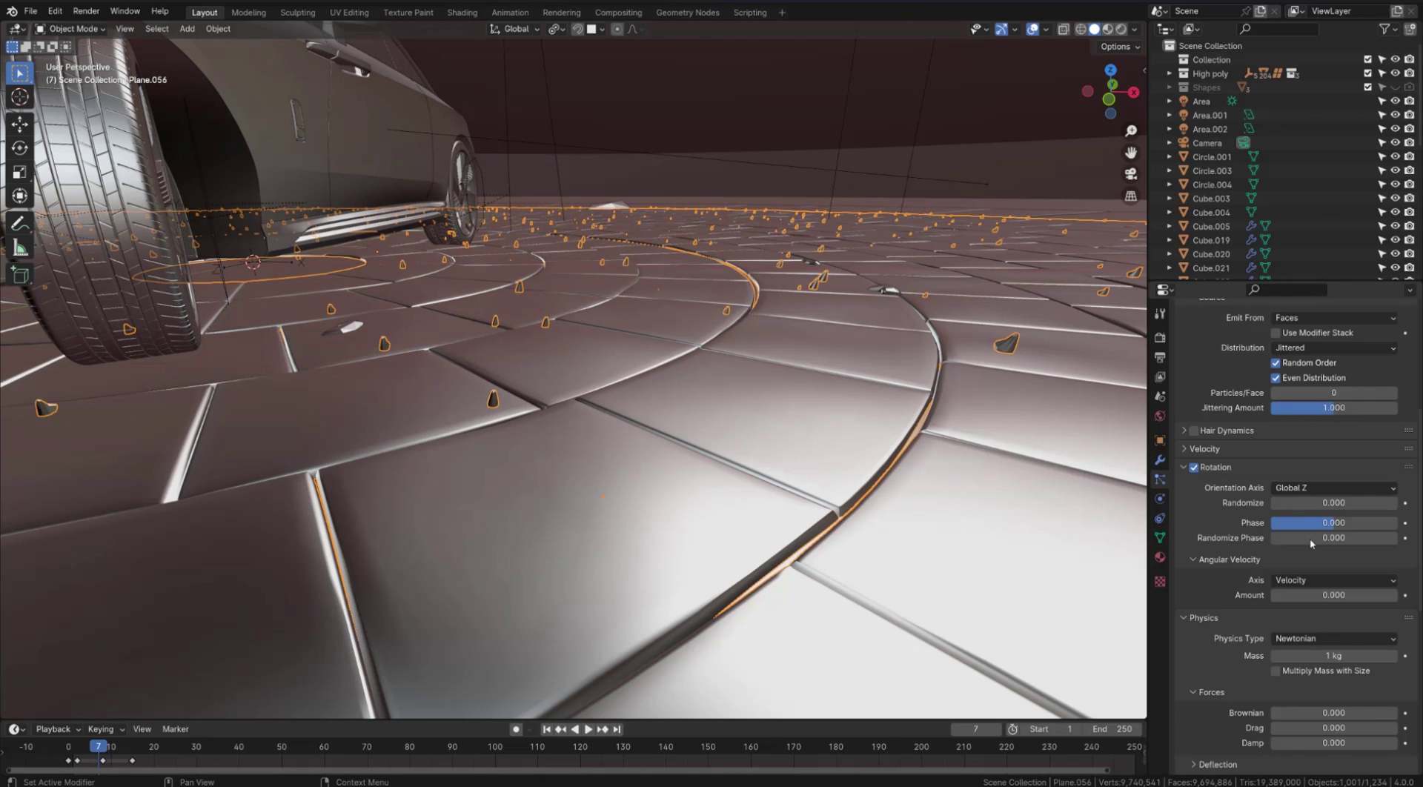
left_click_drag(1271, 503, 1379, 503)
middle_click_drag(743, 328, 652, 415)
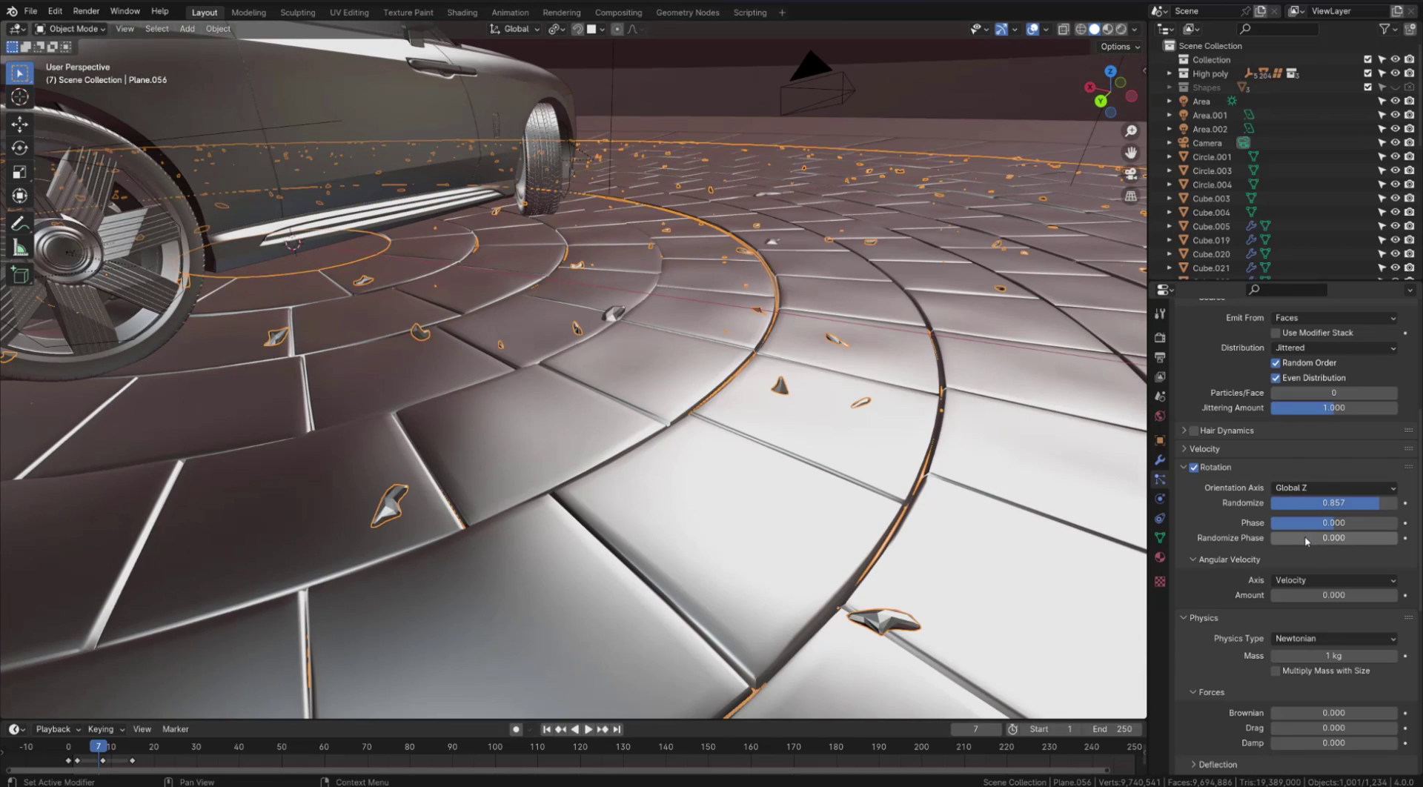
left_click_drag(1306, 541, 1306, 542)
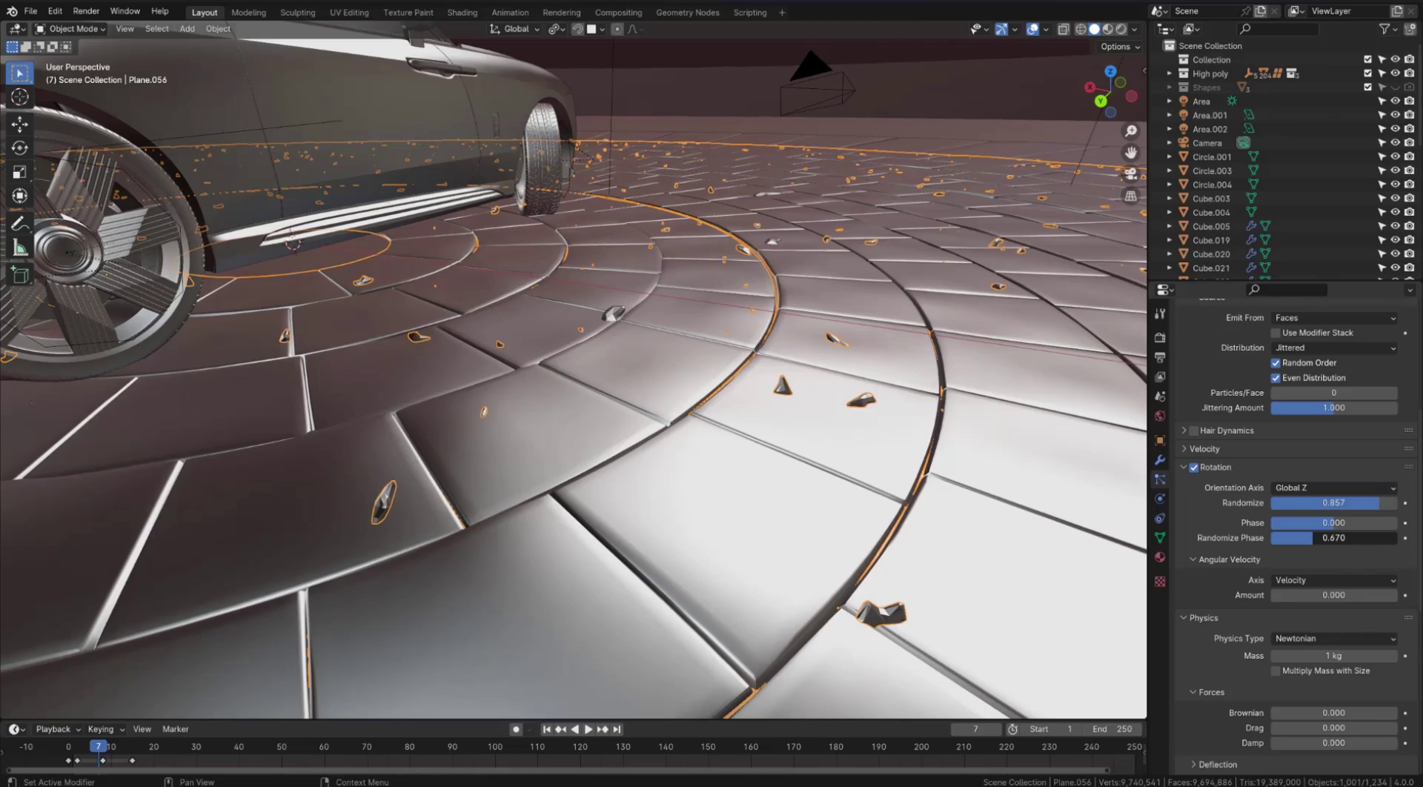
middle_click_drag(599, 326, 723, 291)
Select the floor, try a smaller rock scale, then set Scale back to 0.120
scroll(713, 318, "up", 3)
left_click(714, 319)
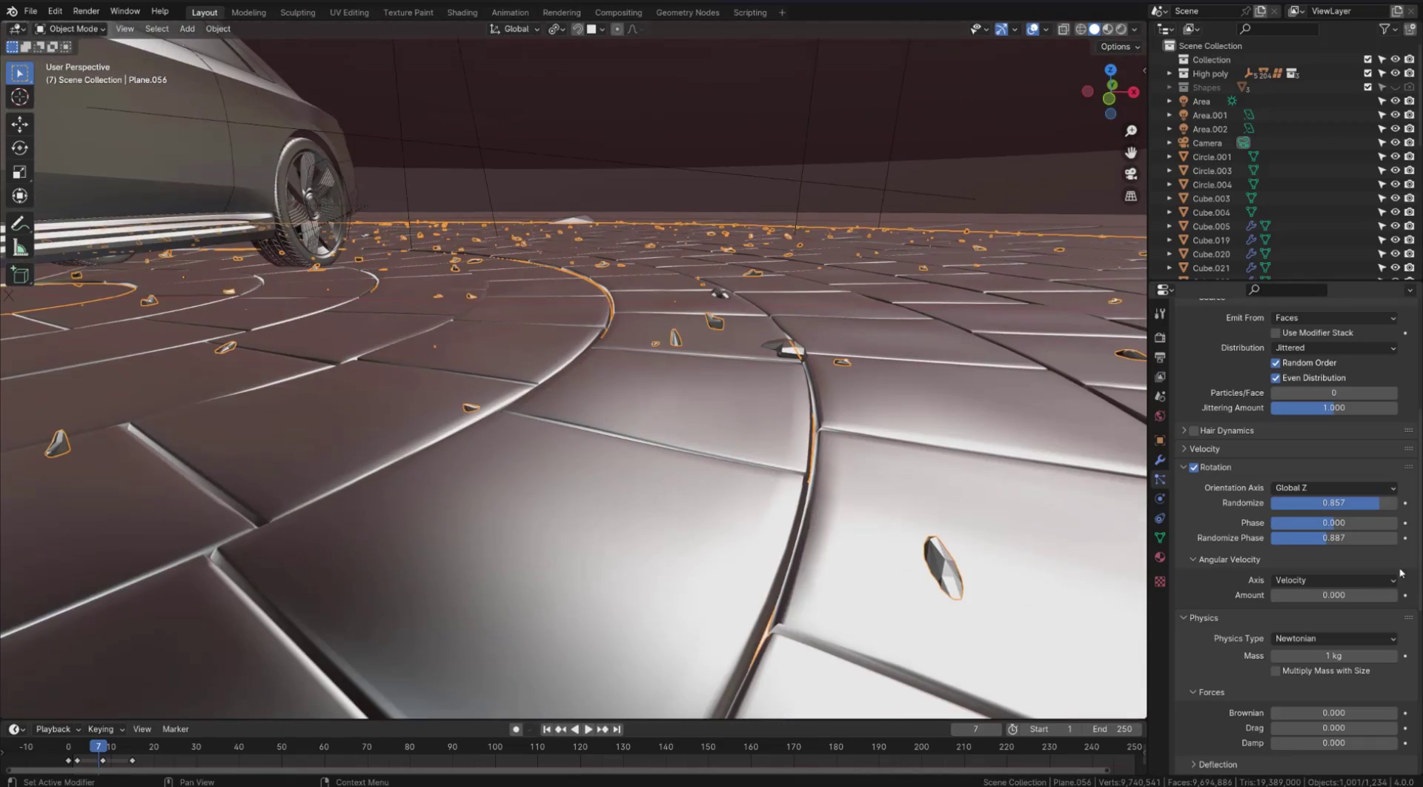
scroll(1295, 544, "down", 5)
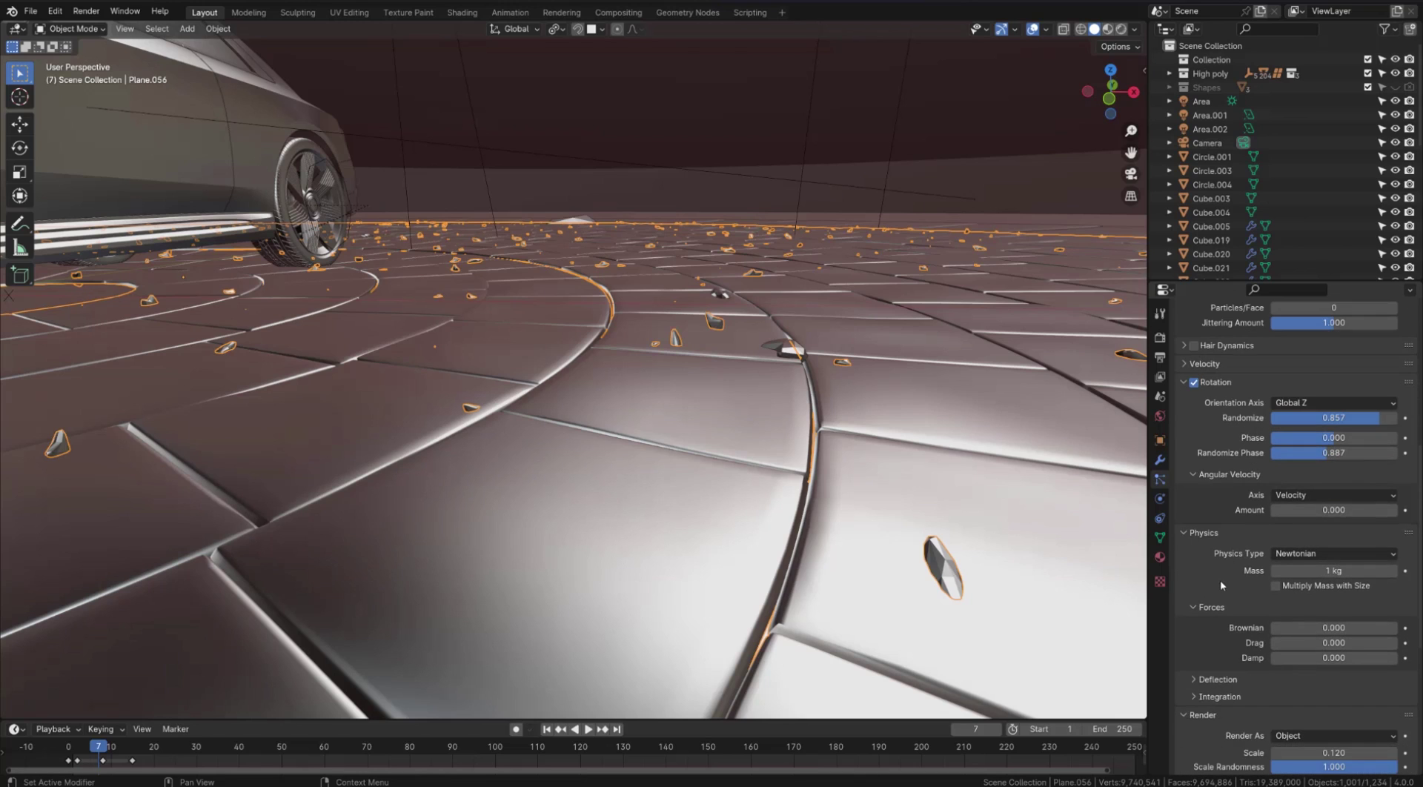
scroll(1222, 579, "down", 3)
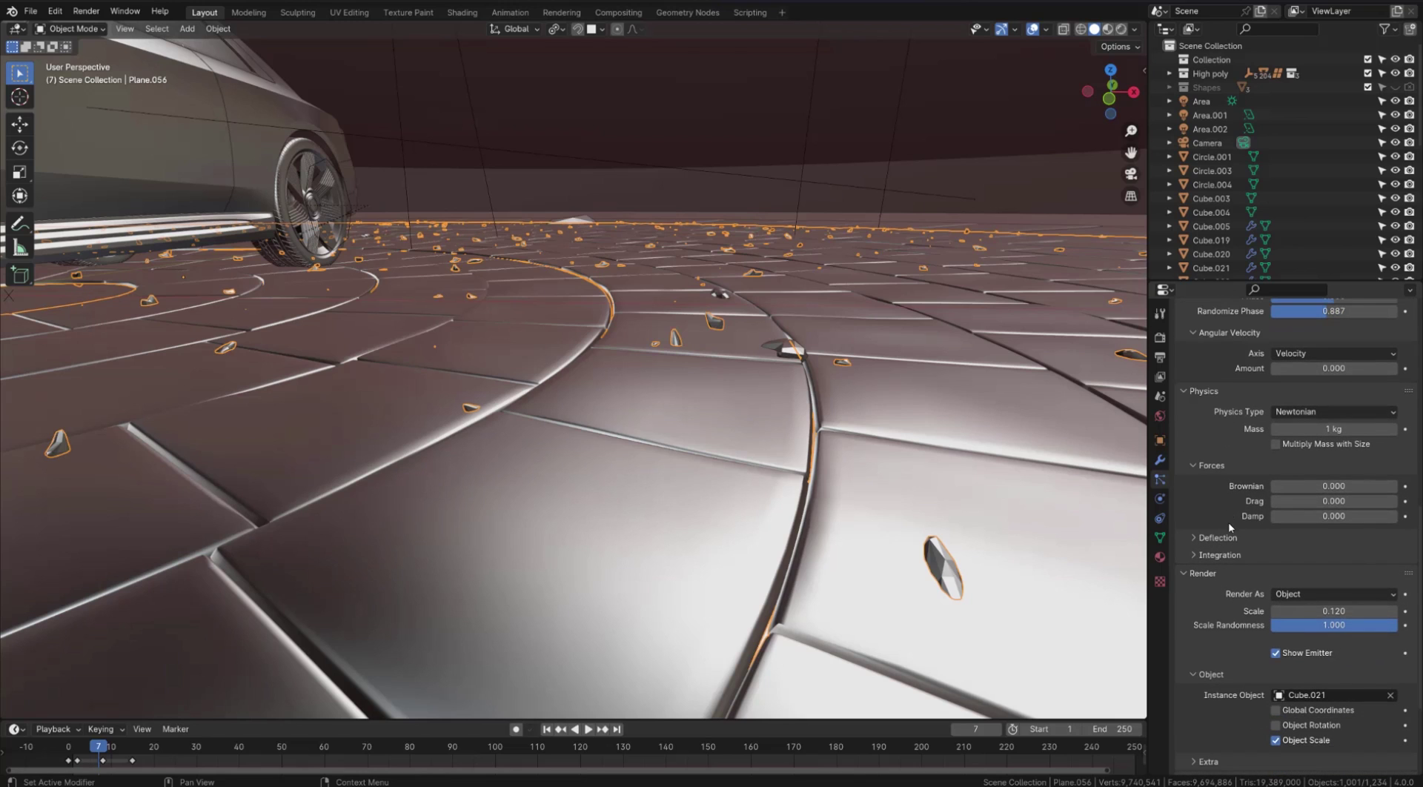
scroll(1229, 519, "down", 2)
mouse_move(1334, 554)
left_mouse_down()
mouse_move(1299, 554)
mouse_move(1325, 555)
left_mouse_up()
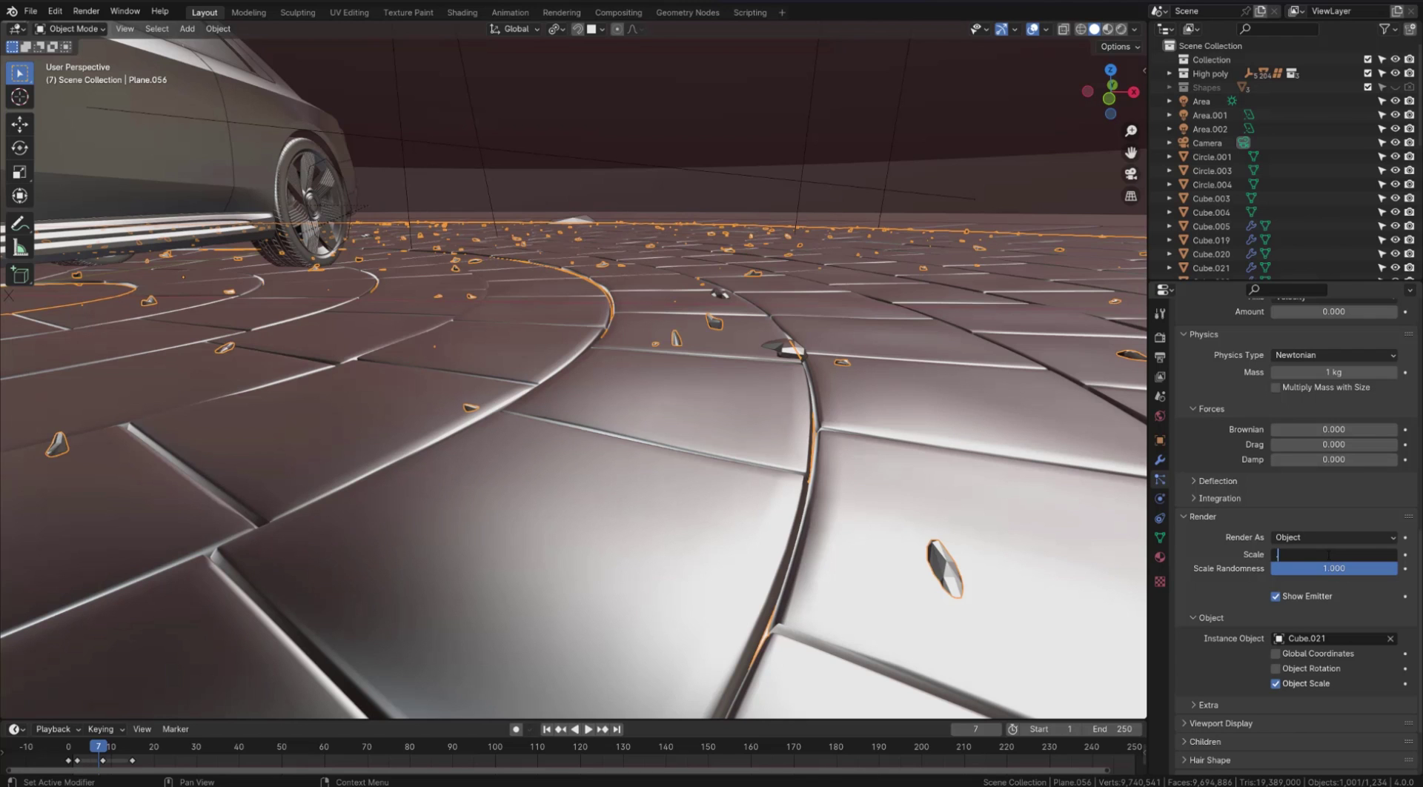
key("Return")
Clear the selection and view the scene through the camera with Numpad 0
scroll(652, 326, "down", 3)
middle_click_drag(646, 326, 716, 352)
key("alt+a")
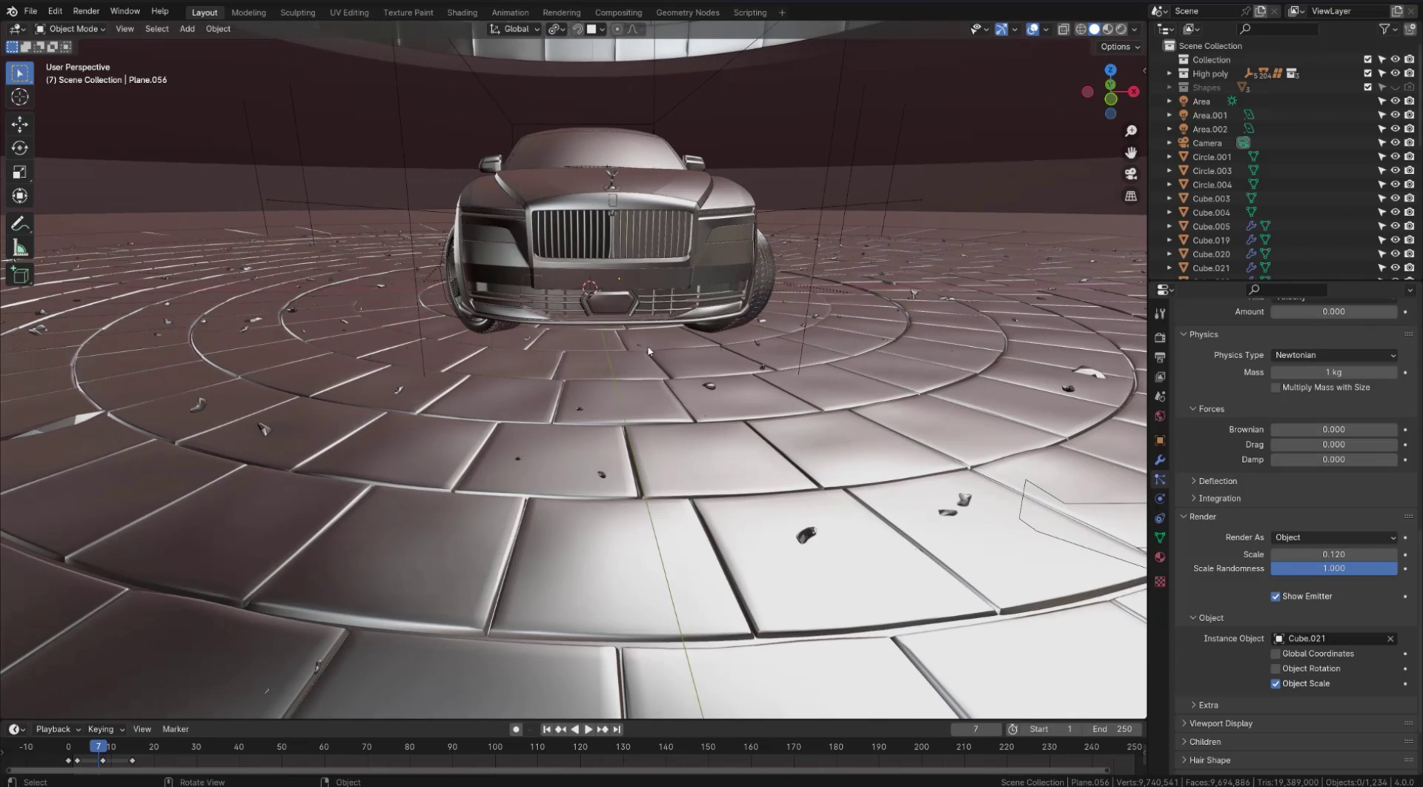
key("KP_0")
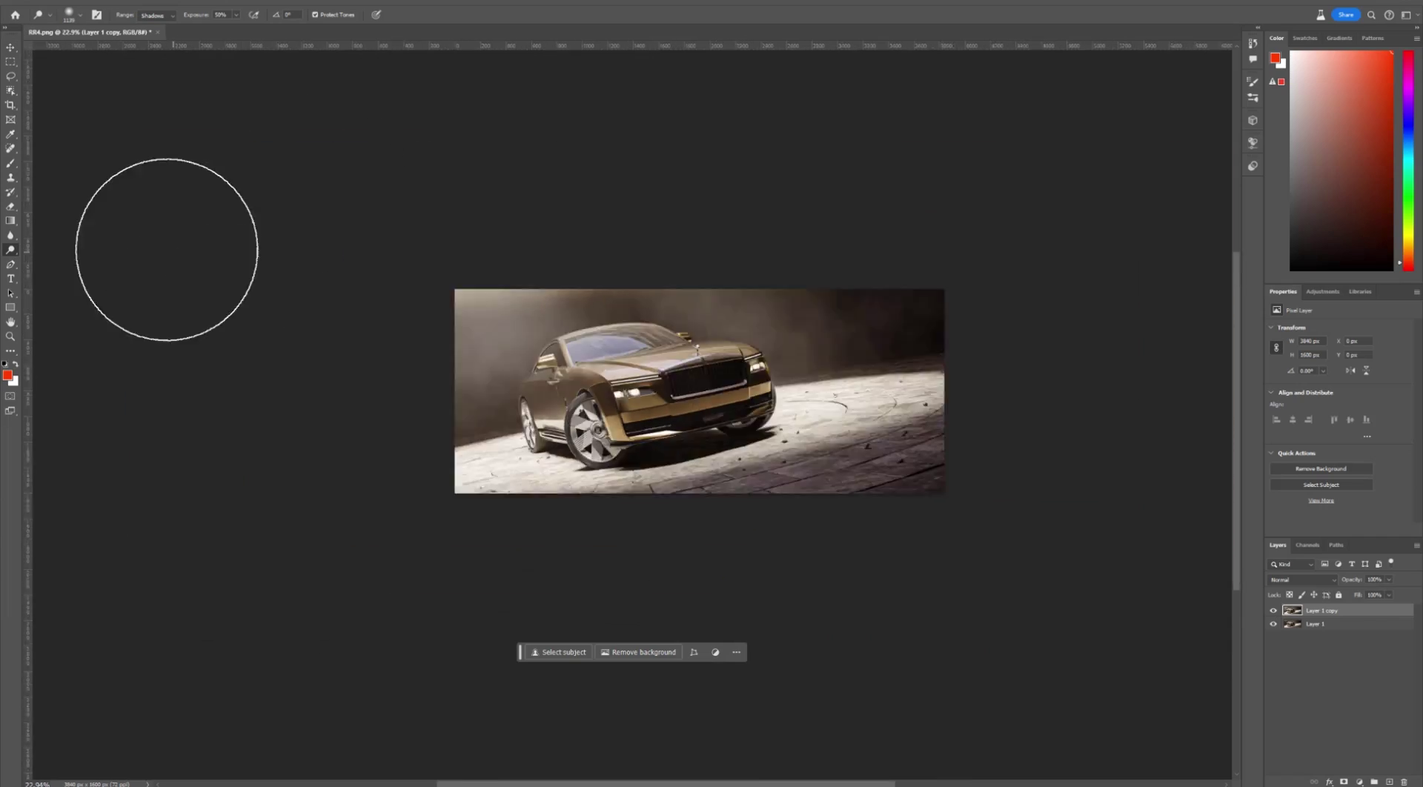
Enlarge the Dodge brush (Midtones, 50%) to brighten the render on Layer 1 copy
scroll(633, 415, "up", 3, "alt")
right_click_drag(352, 278, 344, 279, "alt")
scroll(536, 453, "up", 5, "alt")
scroll(277, 118, "up", 3, "alt")
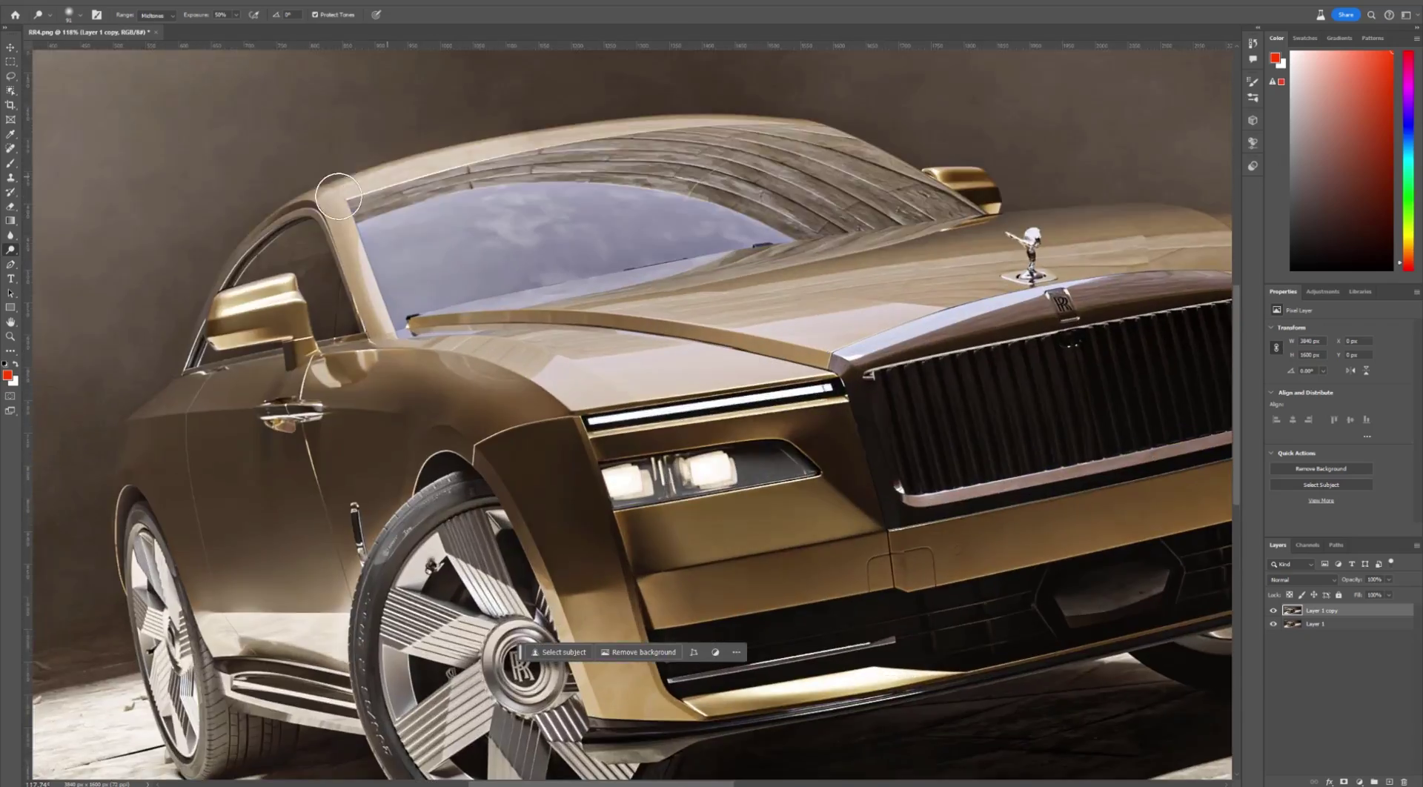
scroll(429, 289, "up", 2, "alt")
scroll(660, 418, "down", 3, "alt")
scroll(394, 460, "down", 4, "alt")
scroll(593, 248, "down", 4, "alt")
right_click_drag(509, 344, 593, 343, "alt")
scroll(472, 298, "up", 4, "alt")
Switch to the Spot Healing Brush at 22 px and move to the image's lower-left corner
left_click(10, 148)
scroll(1186, 519, "up", 7, "alt")
right_click_drag(906, 418, 913, 449, "alt")
scroll(633, 415, "up", 5, "alt")
left_click_drag(603, 148, 258, 445)
left_click_drag(1112, 370, 222, 400)
scroll(648, 556, "down", 8, "alt")
scroll(542, 277, "up", 4, "alt")
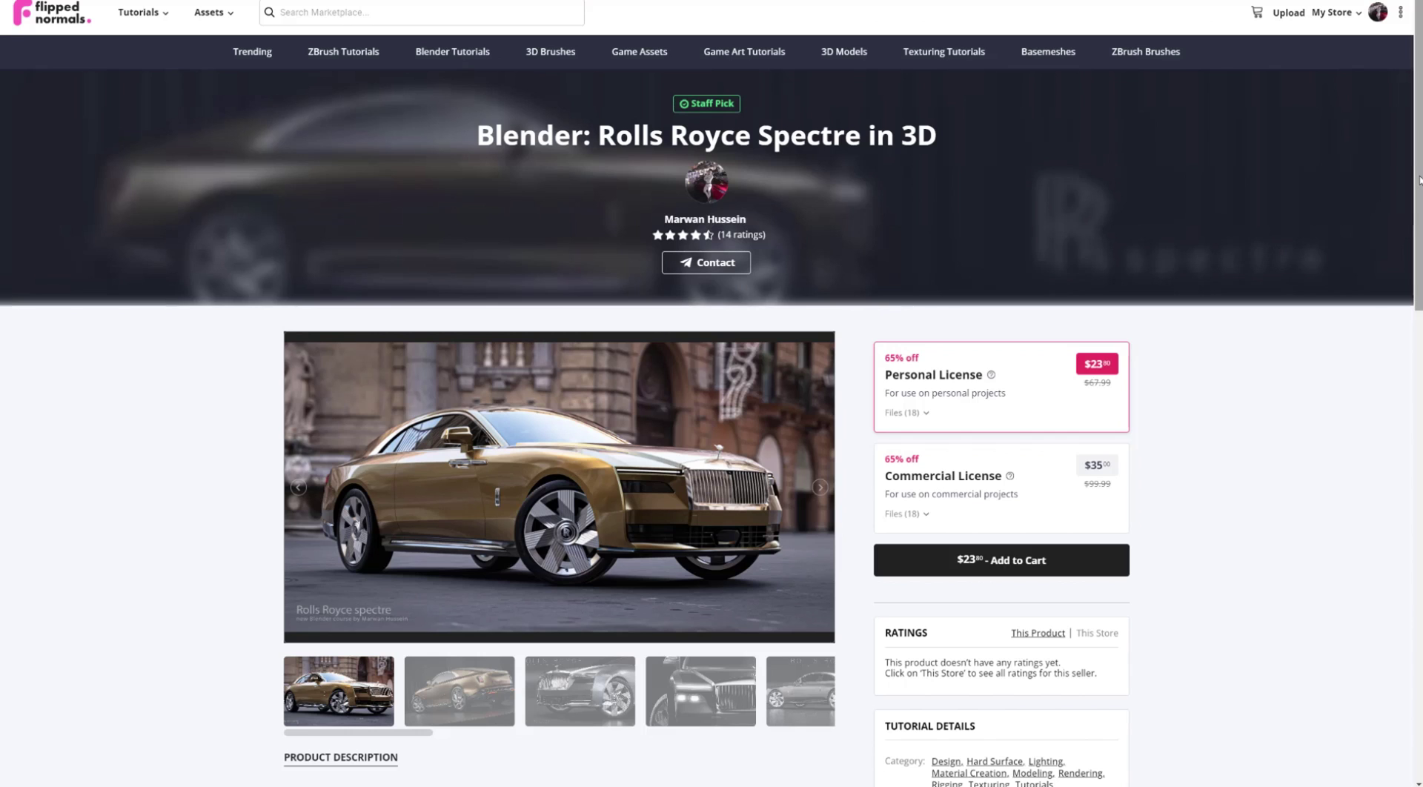
Advance the Spectre gallery past the rear, grille, headlight and side views to the dark headlit front image
left_click_drag(1420, 181, 1420, 201)
left_click(820, 437)
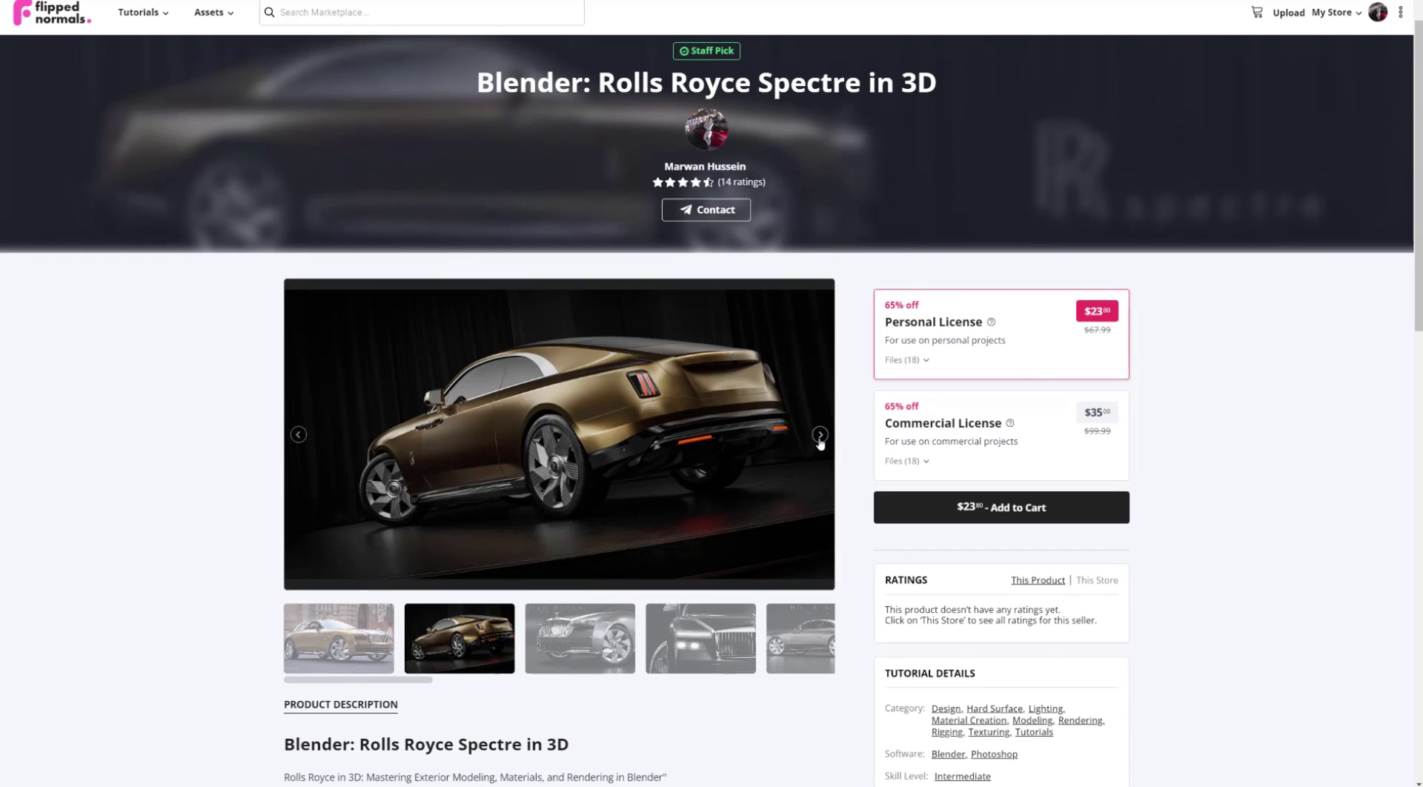
left_click(820, 437)
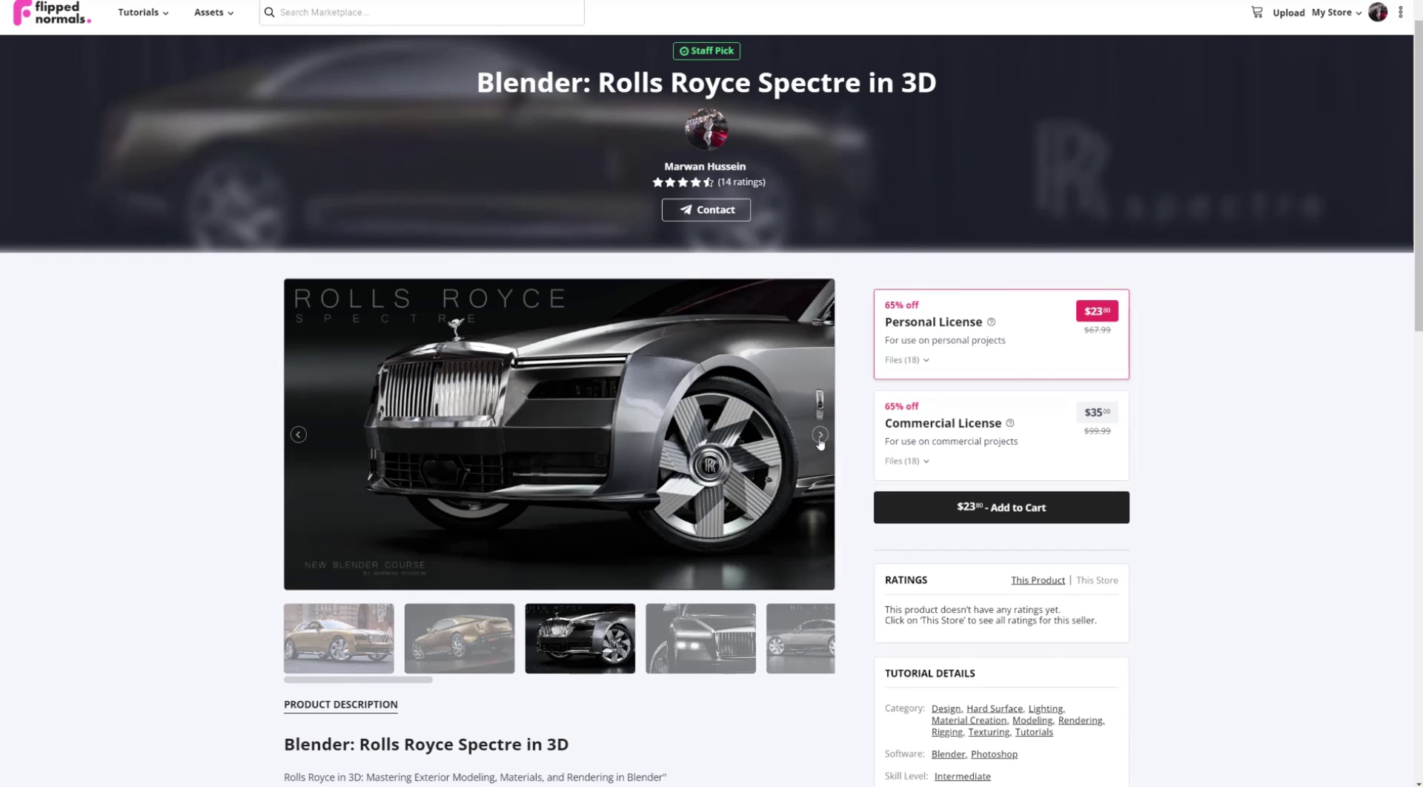
left_click(820, 437)
left_click(820, 436)
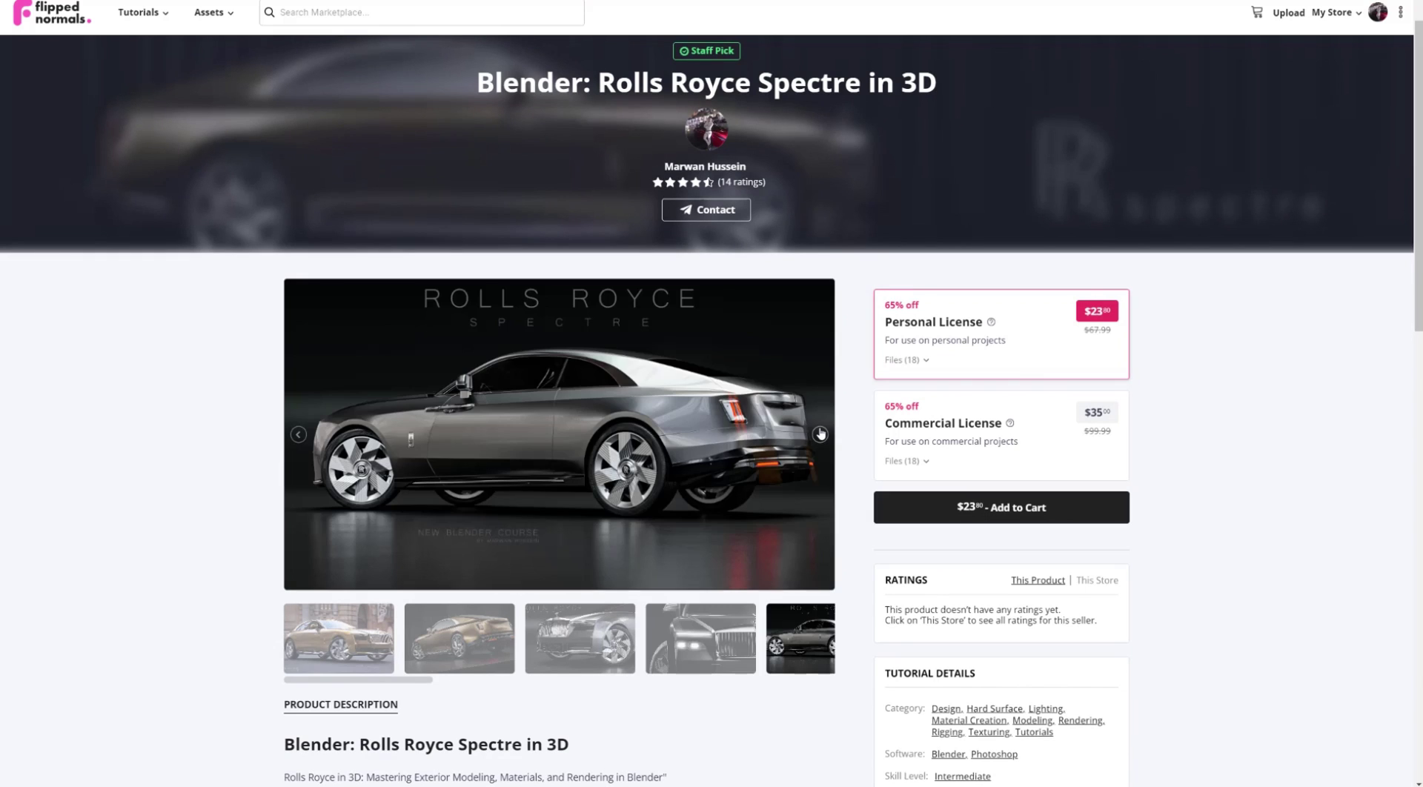
left_click(819, 434)
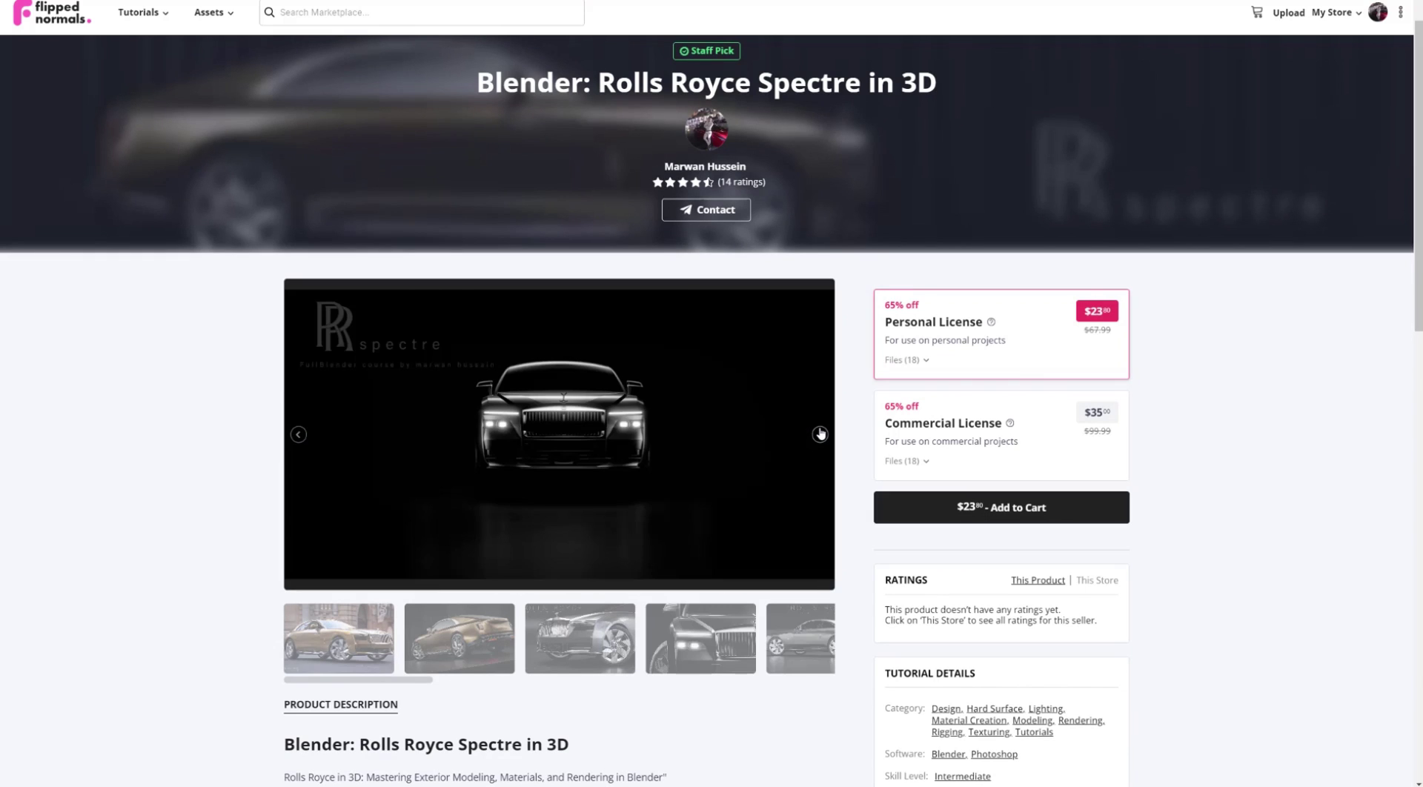